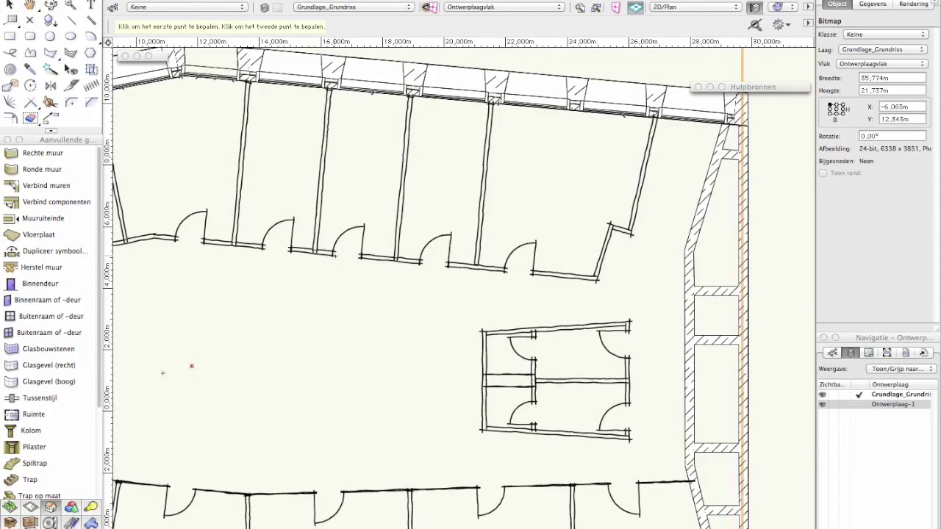
Measure a door opening in the upper corridor wall for symmetric scaling by distance, leaving the bitmap's scale as it is.
click(332, 255)
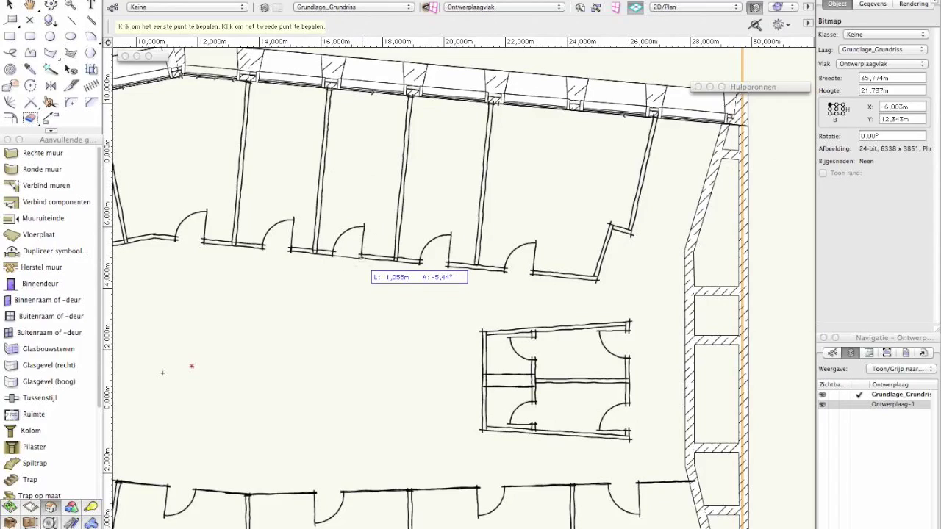
click(361, 256)
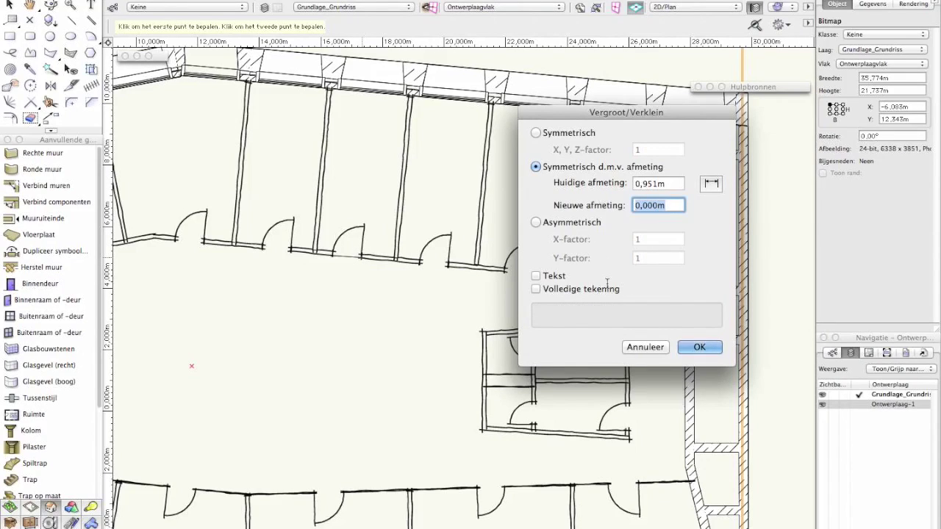
click(644, 347)
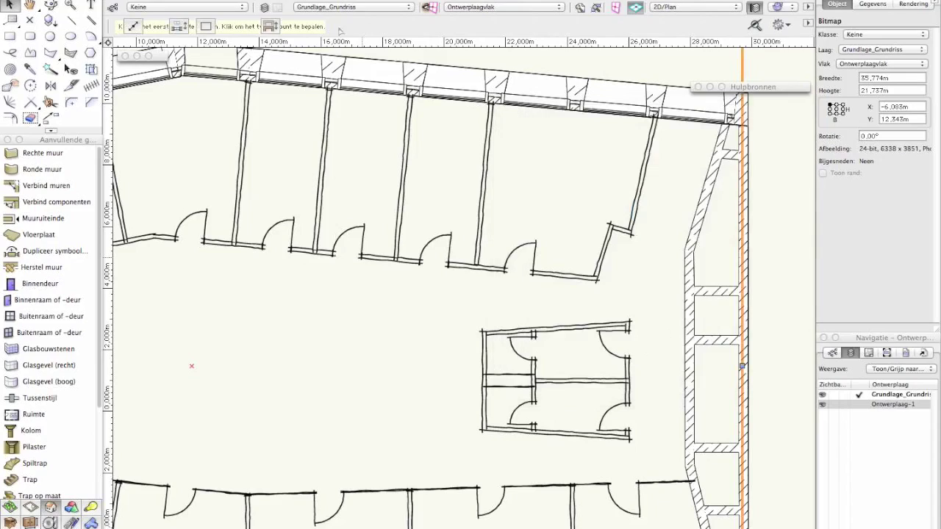
Deselect the plan bitmap and switch to the open document 02 ontwerpen_Start.vwx.
scroll(590, 228, down, 3)
scroll(590, 228, down, 1)
drag(406, 226, 462, 226)
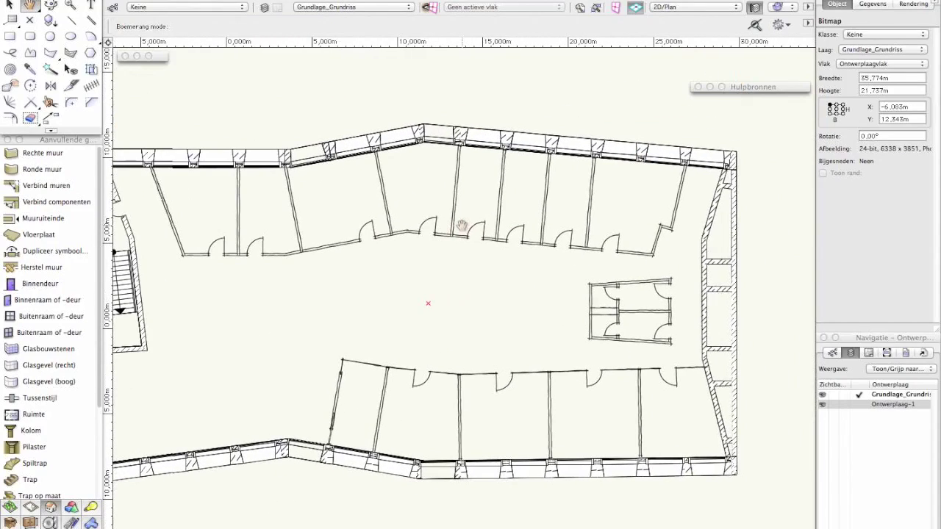
click(778, 195)
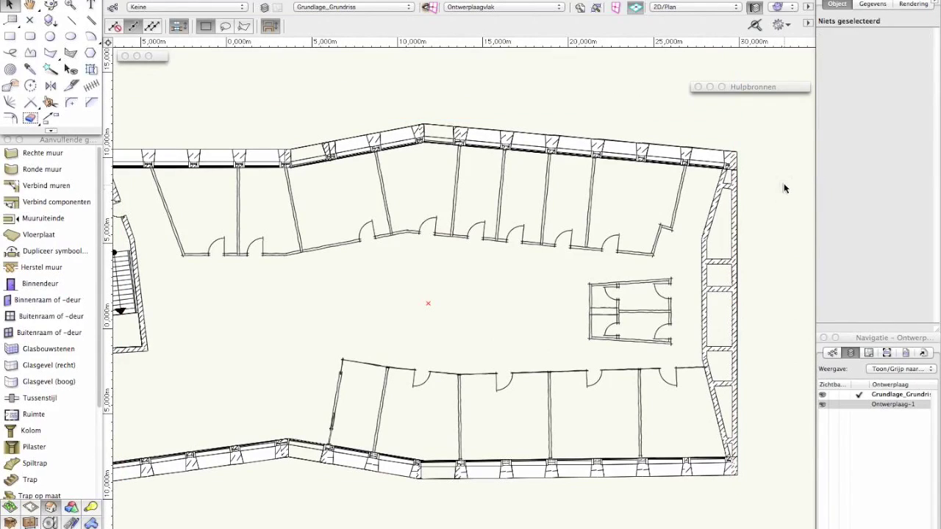
click(661, 1)
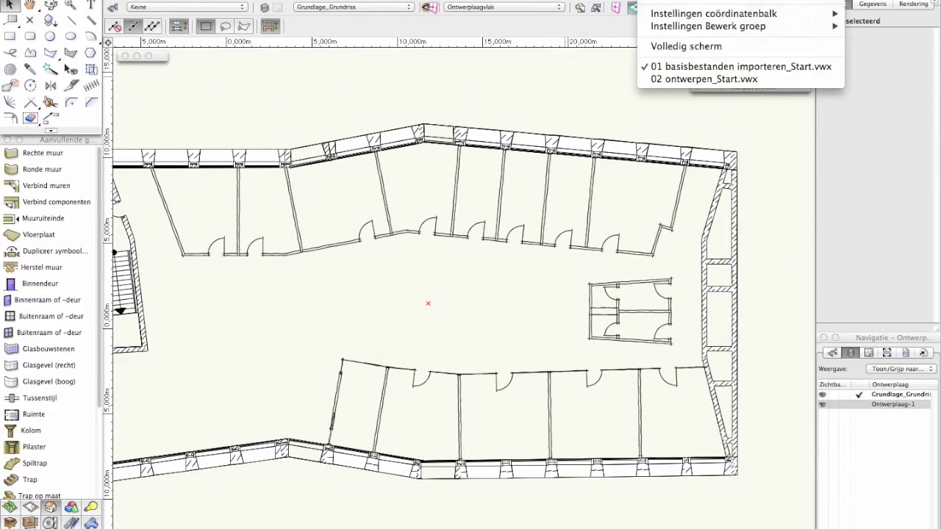
click(705, 78)
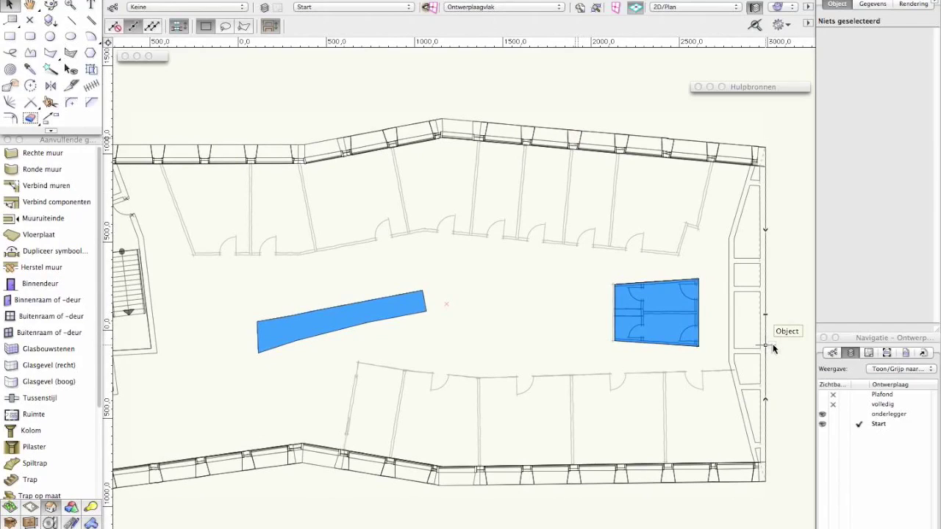
Examine the settings of the design layers onderlegger and Start, especially their opacity (Dekking).
click(881, 426)
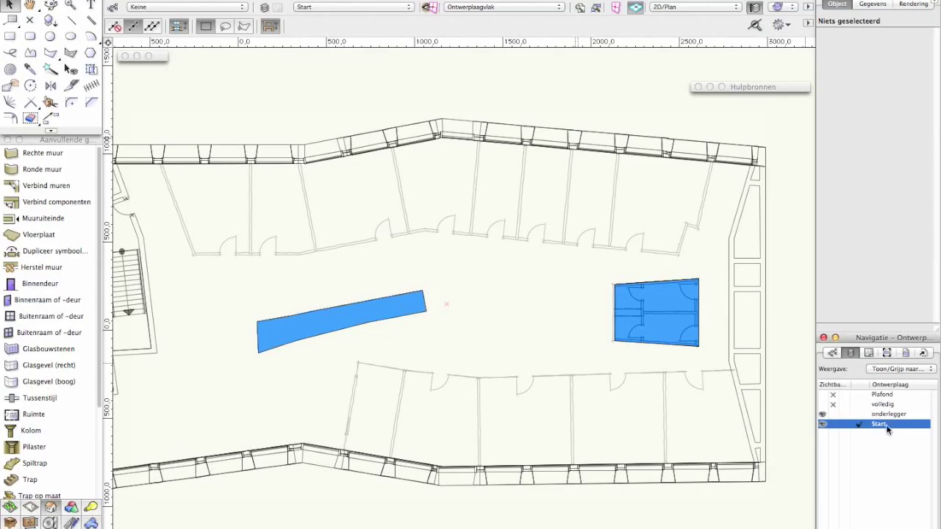
click(888, 416)
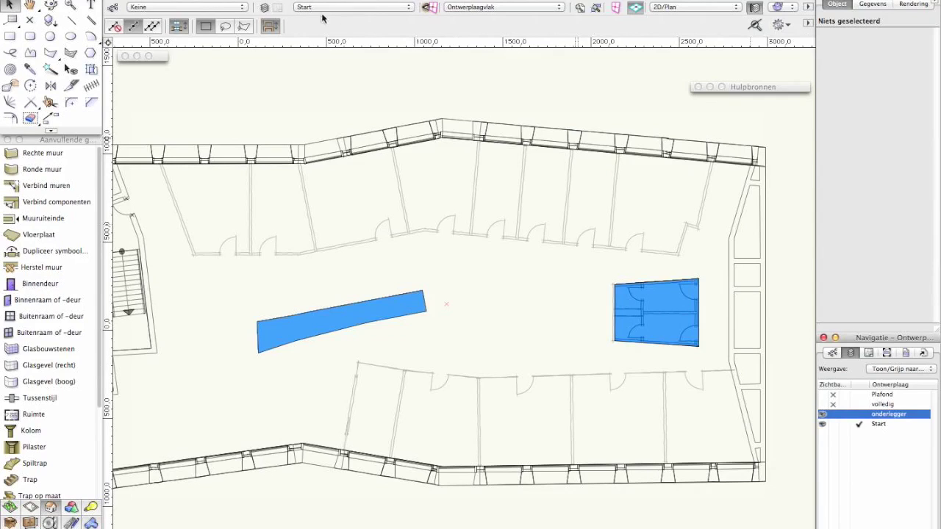
click(265, 8)
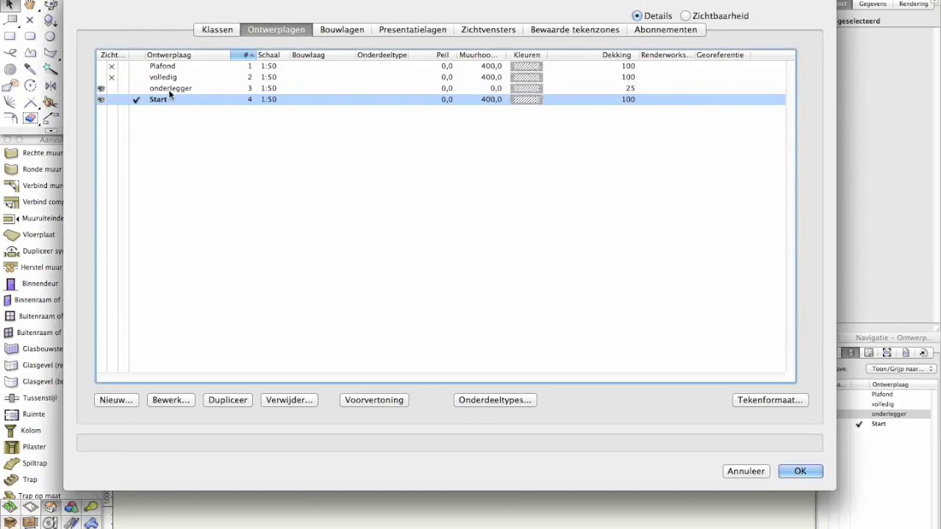
click(169, 90)
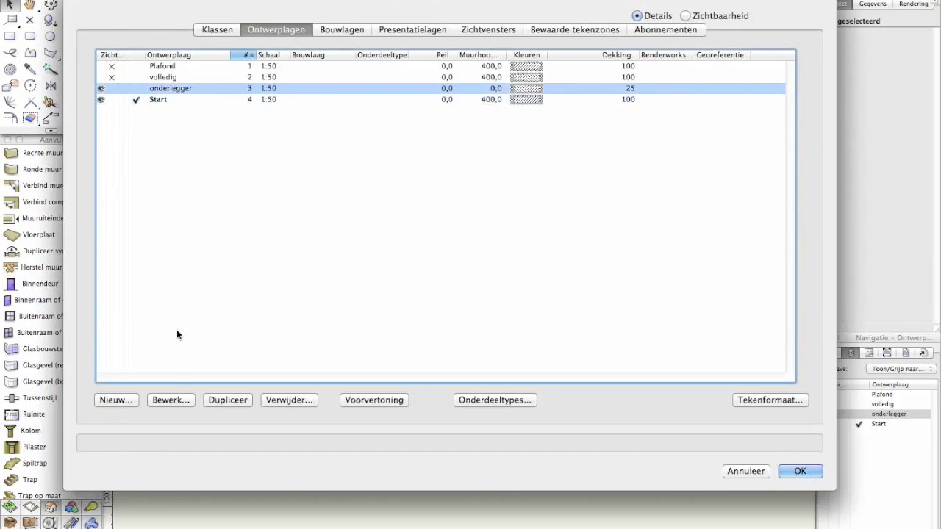
click(172, 400)
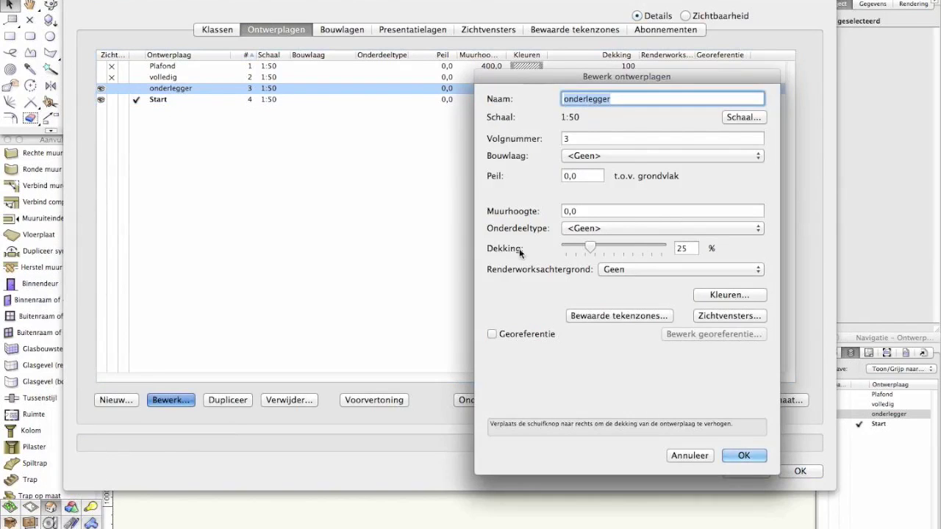
click(689, 456)
click(262, 99)
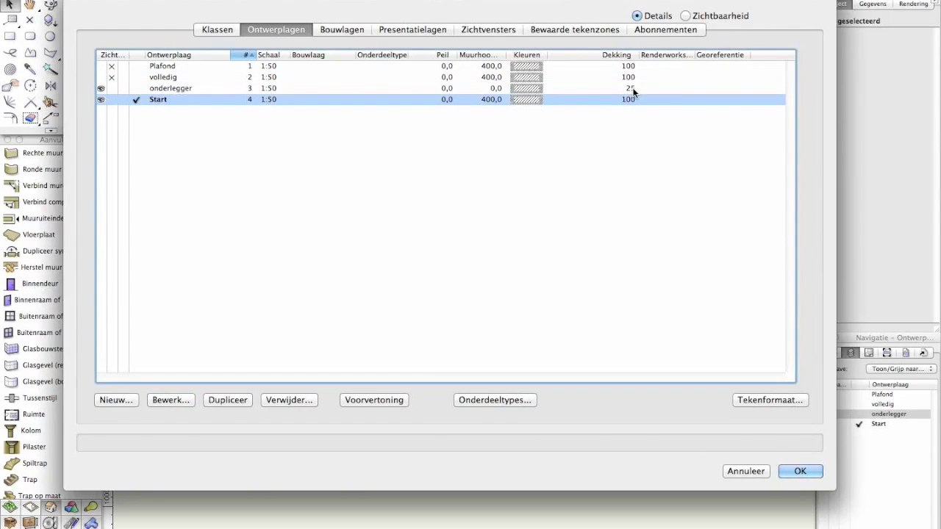
click(746, 472)
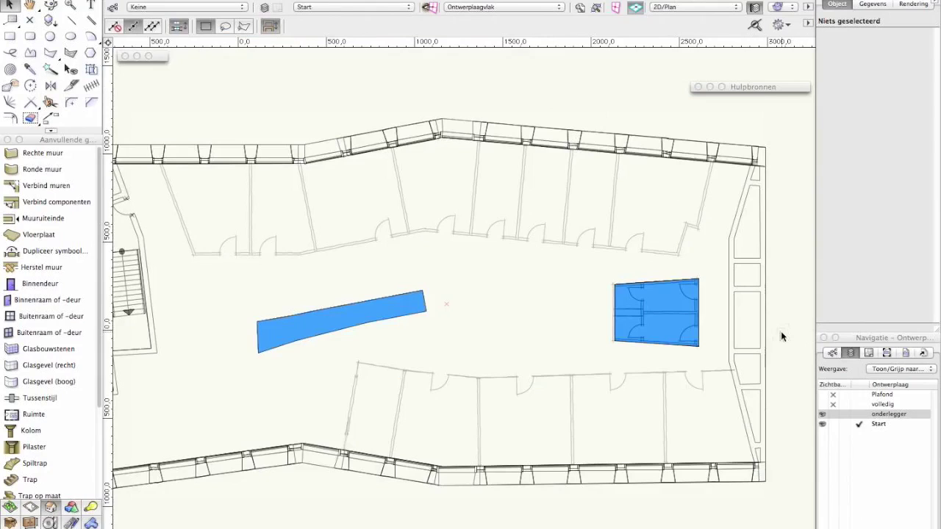
Select the blue polygon covering the small room block with four doors, on the design layer Start.
scroll(781, 331, up, 2)
key(space)
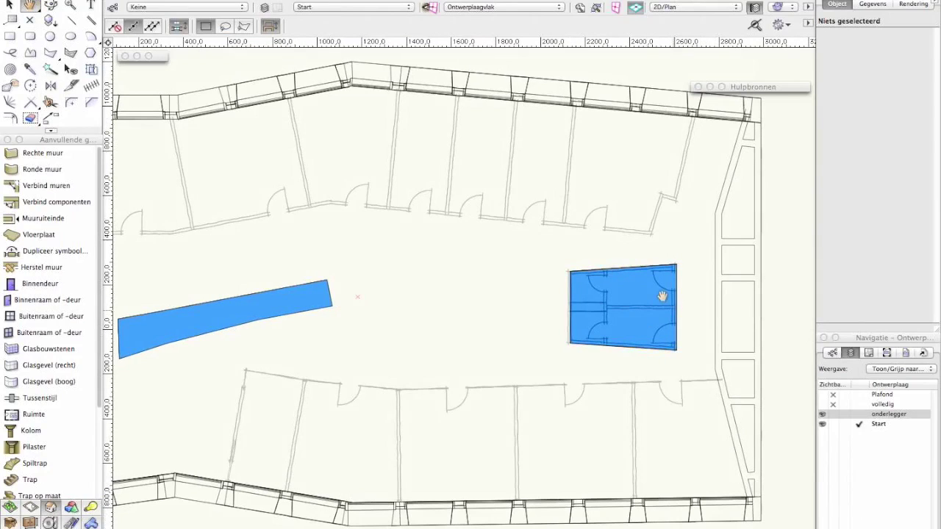
drag(663, 296, 652, 283)
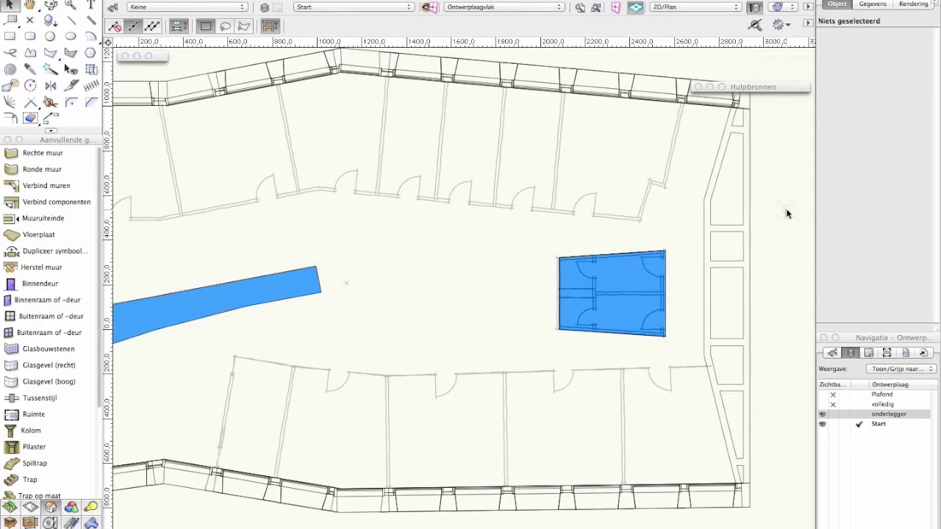
click(611, 281)
click(889, 425)
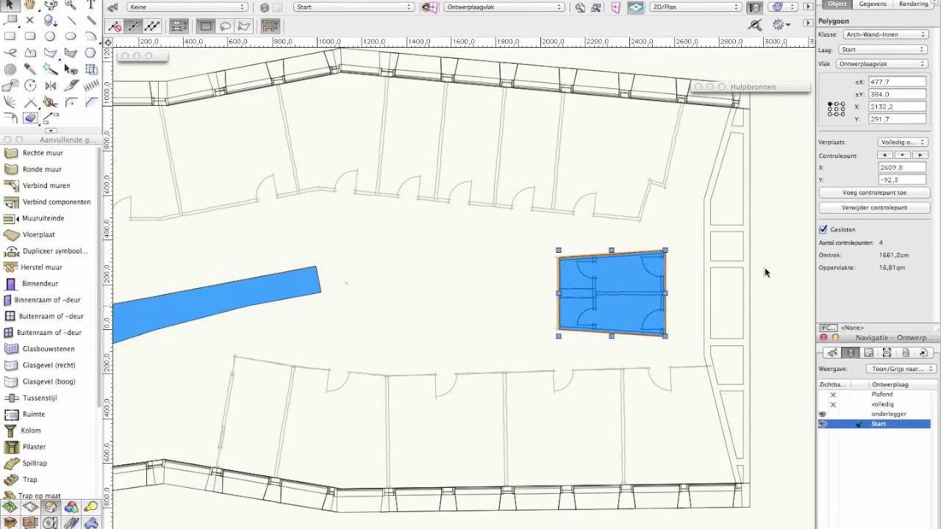
scroll(682, 282, up, 4)
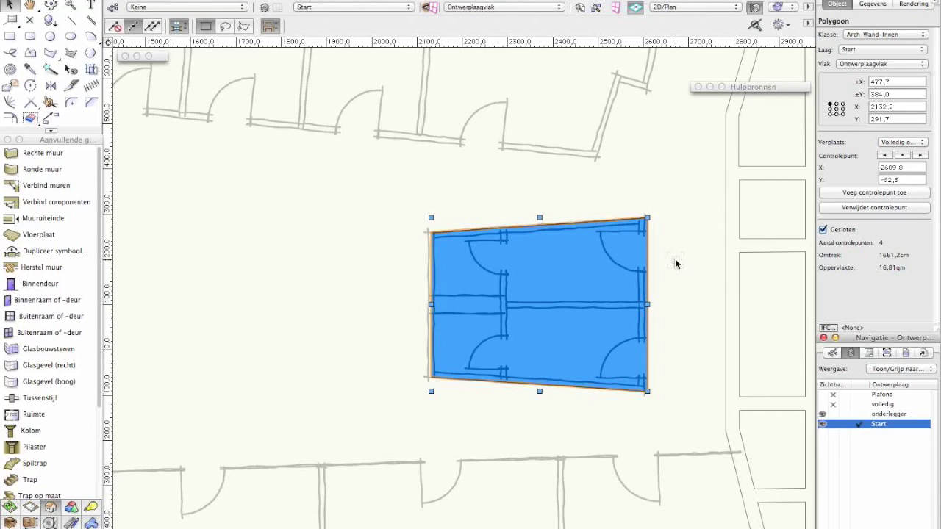
Look through the wall styles available for the straight wall tool (Rechte muur) without choosing one.
click(44, 157)
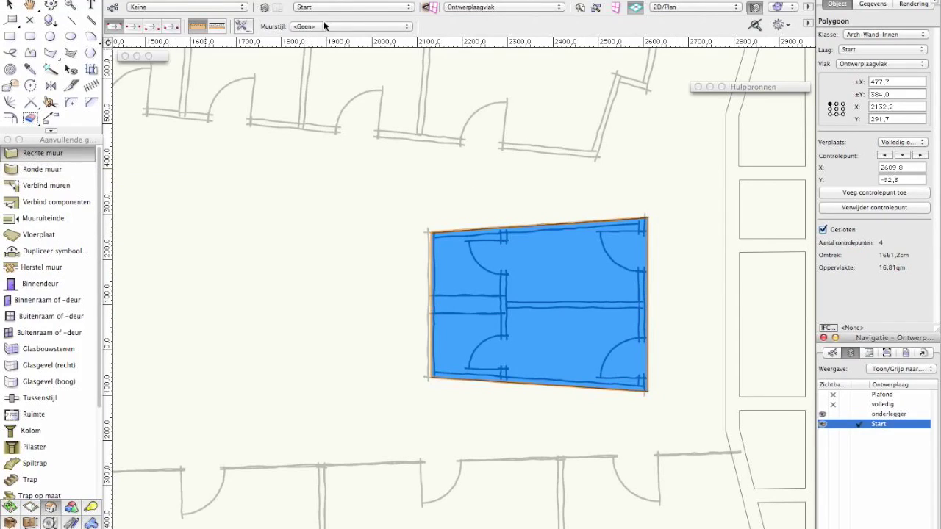
click(324, 26)
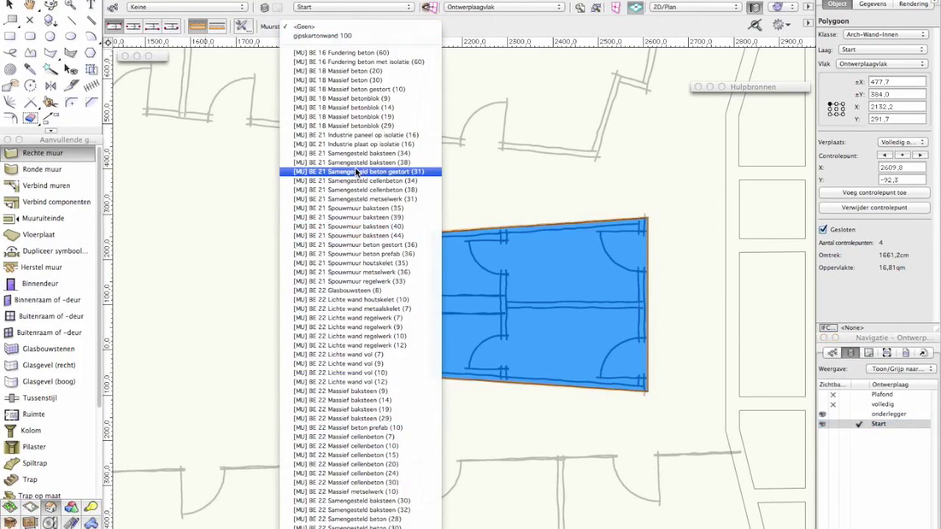
key(Escape)
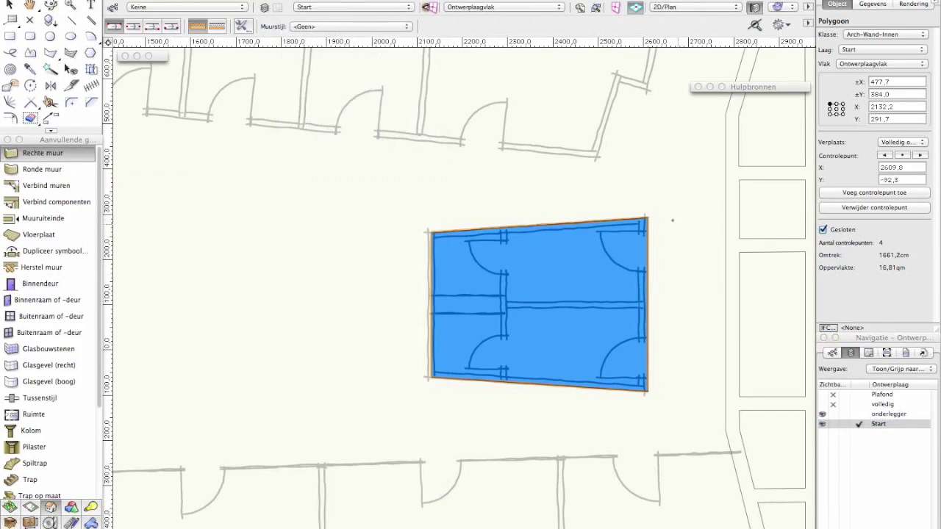
click(10, 6)
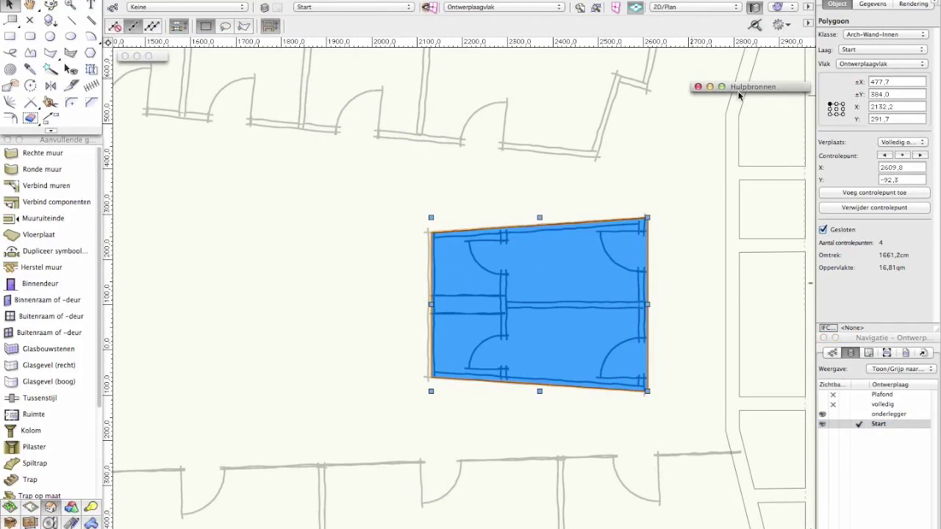
Create a new wall style (Muurstijl) resource in the current document and name it gipskartonwand.
click(710, 88)
click(802, 115)
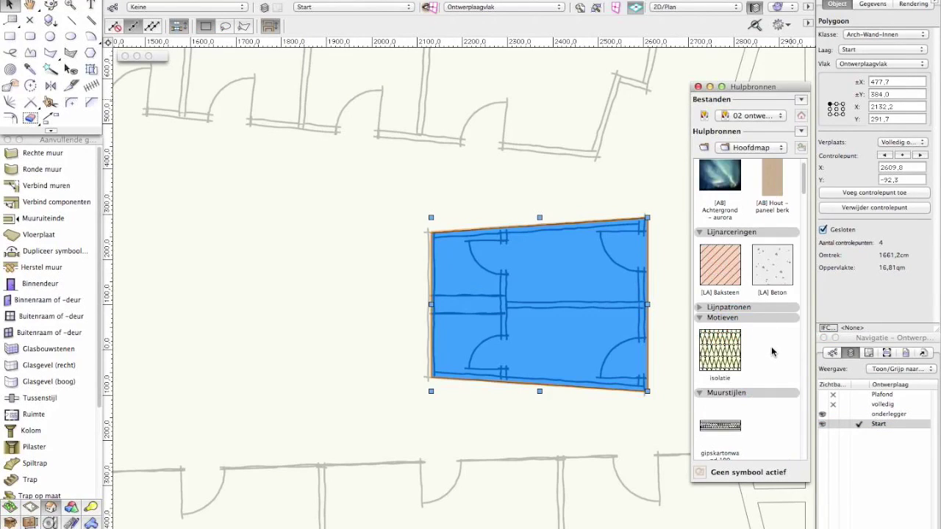
double_click(772, 352)
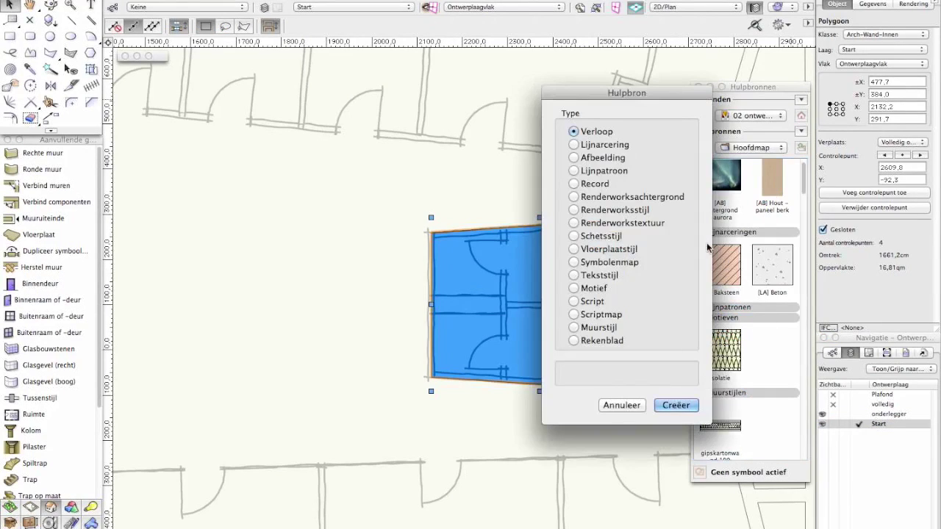
click(576, 328)
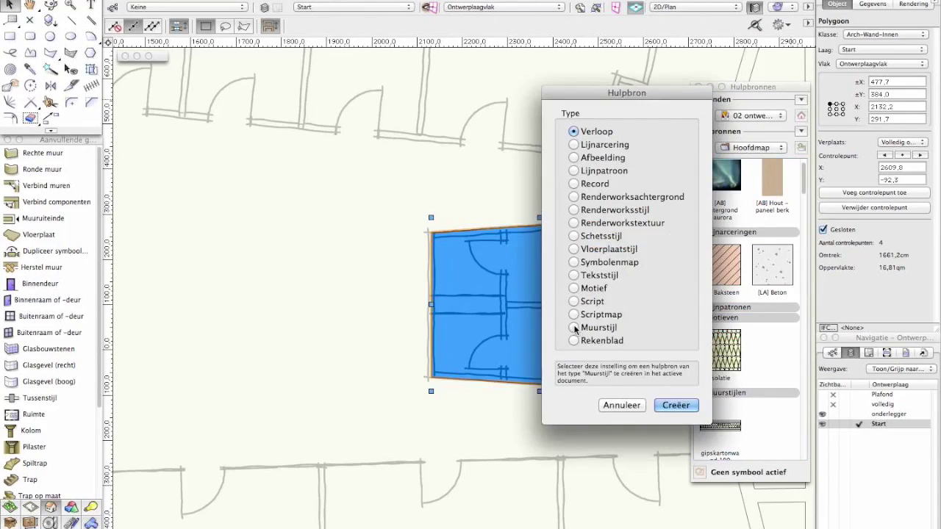
click(677, 406)
drag(577, 58, 531, 0)
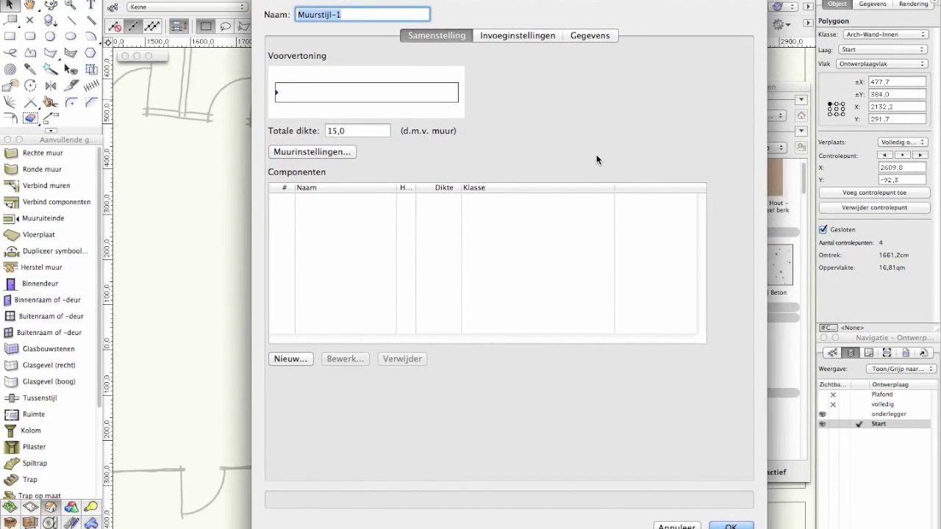
triple_click(349, 14)
text(gipskartonwand)
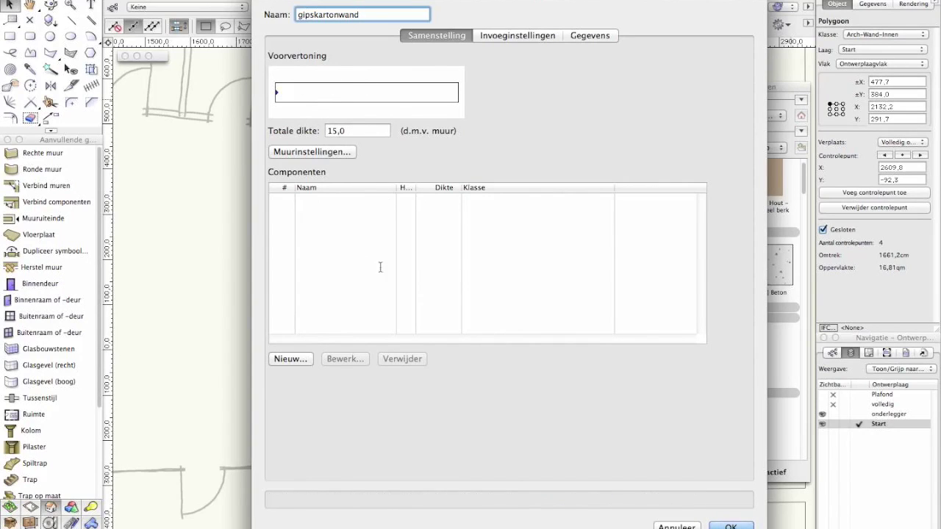
Start a new wall component named gipskarton and assign it the class 22 binnenmuren-gipskartonplaat.
click(292, 359)
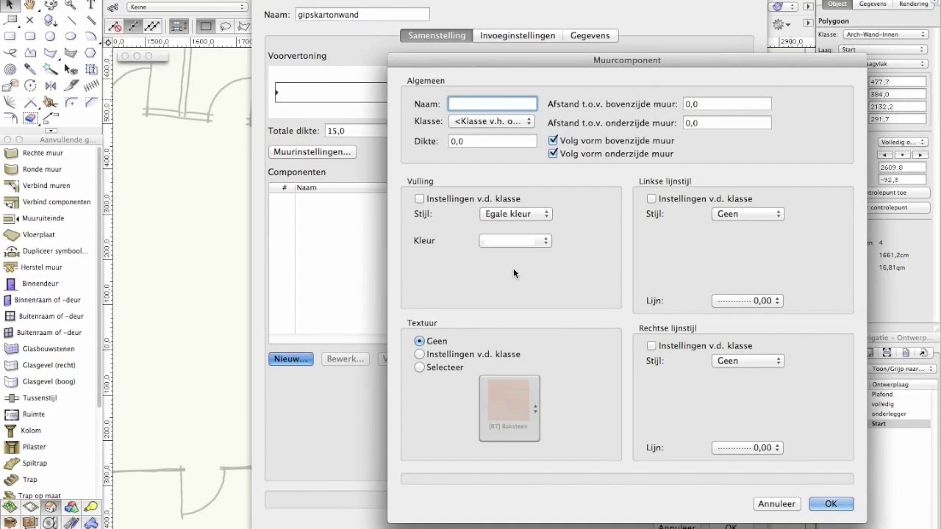
text(gipskarton)
click(489, 122)
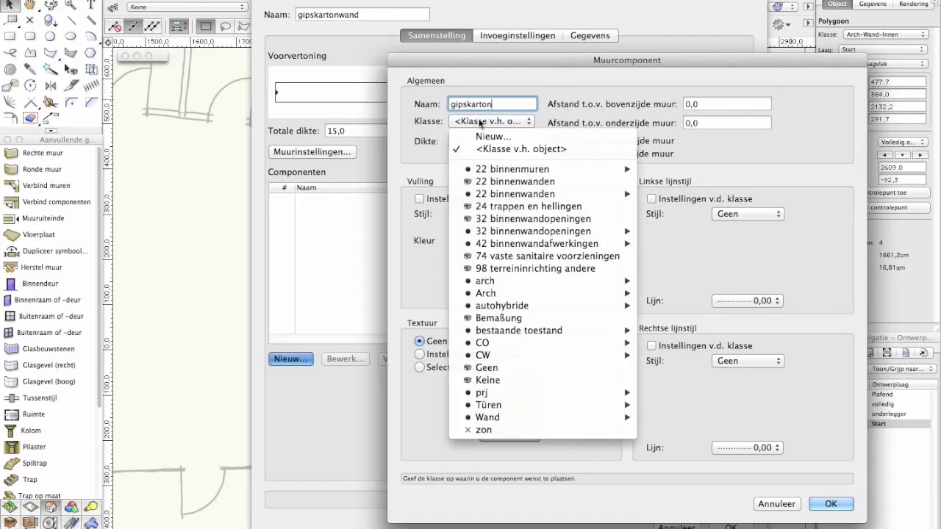
mouse_move(495, 170)
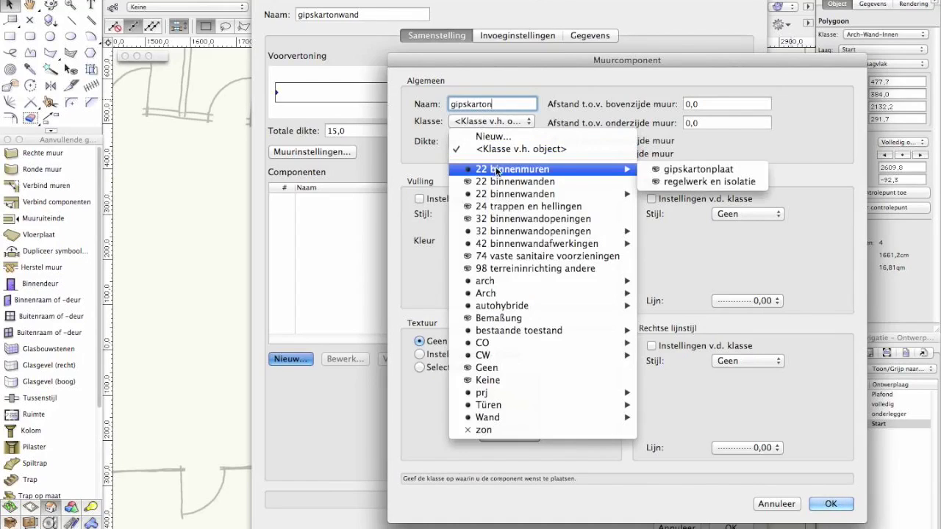
click(699, 170)
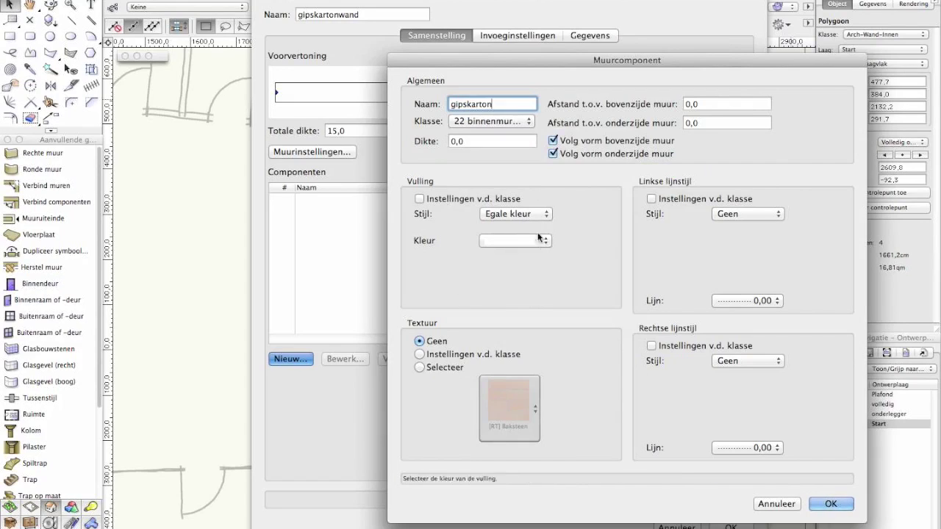
Let the gipskarton component take its fill and texture from the class and set its thickness to 1,25 cm.
click(420, 200)
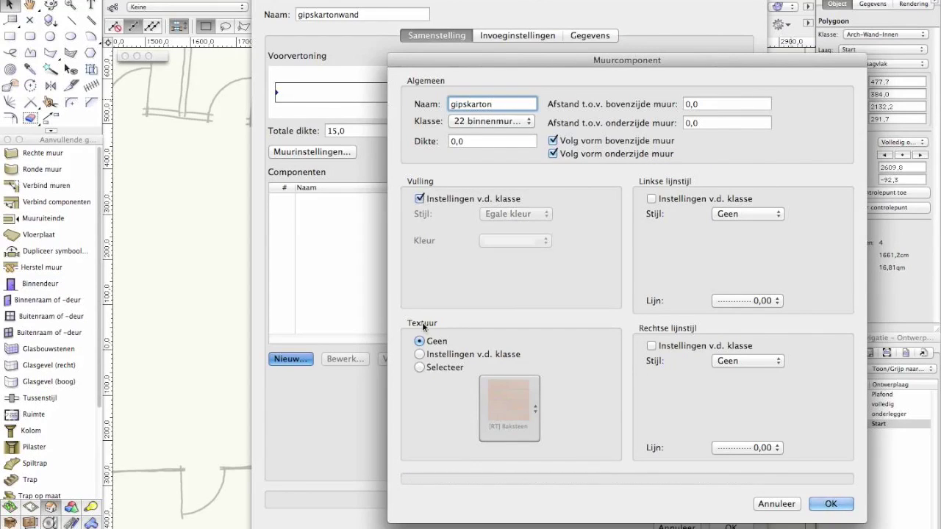
click(421, 355)
double_click(456, 141)
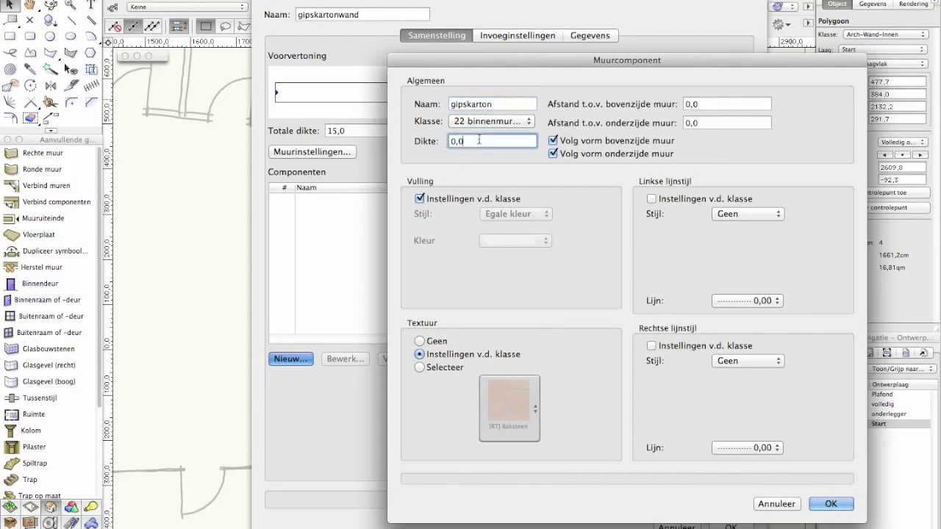
text(1,25cm)
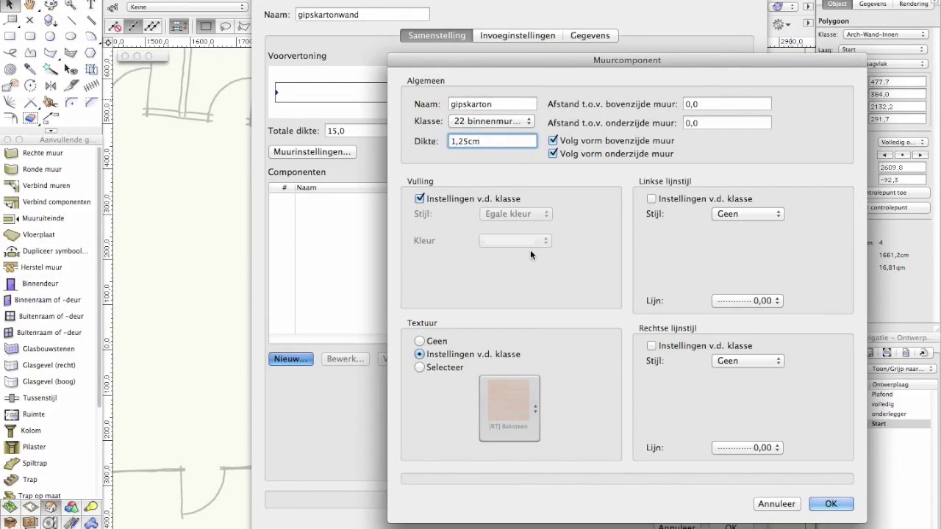
key(Tab)
click(829, 504)
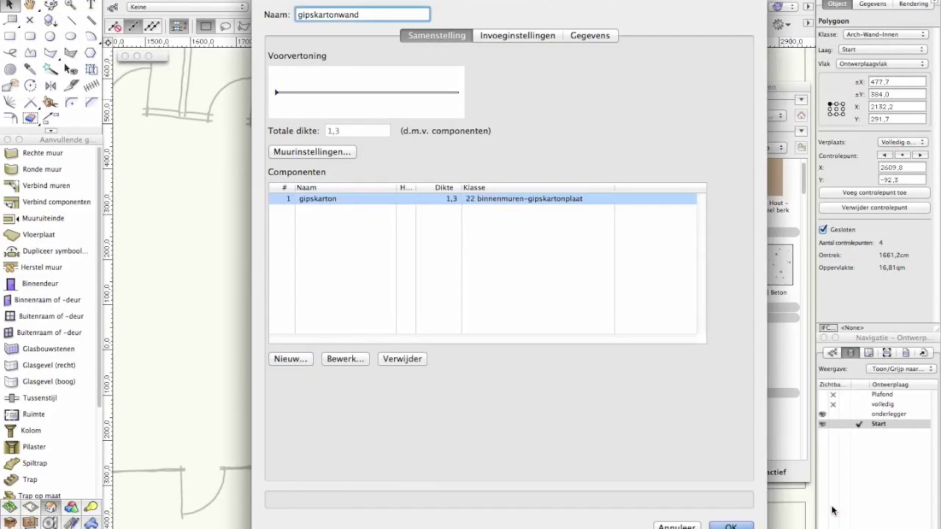
Add a second gipskarton wall component, 1,25 cm thick, in class 22 binnenmuren-gipskartonplaat, taking its fill and texture from the class.
click(292, 359)
text(gipskarton)
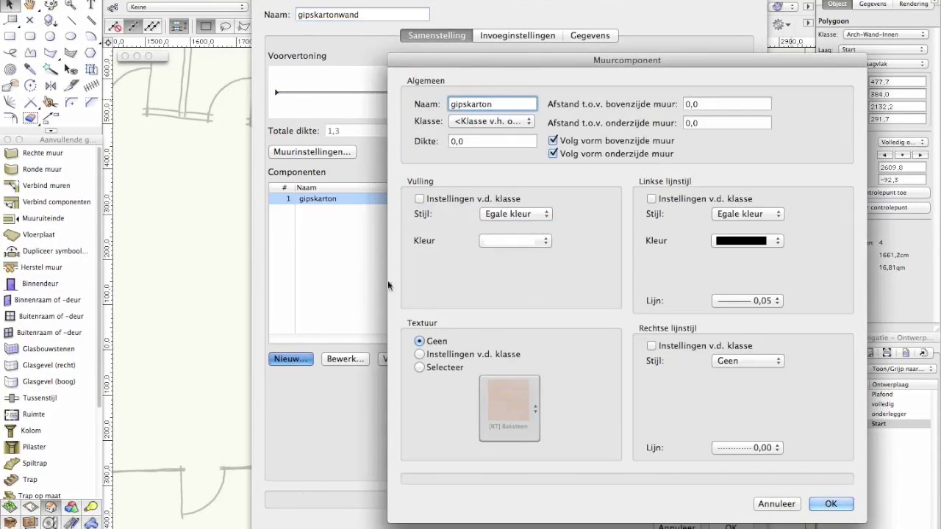
double_click(471, 142)
text(1,25)
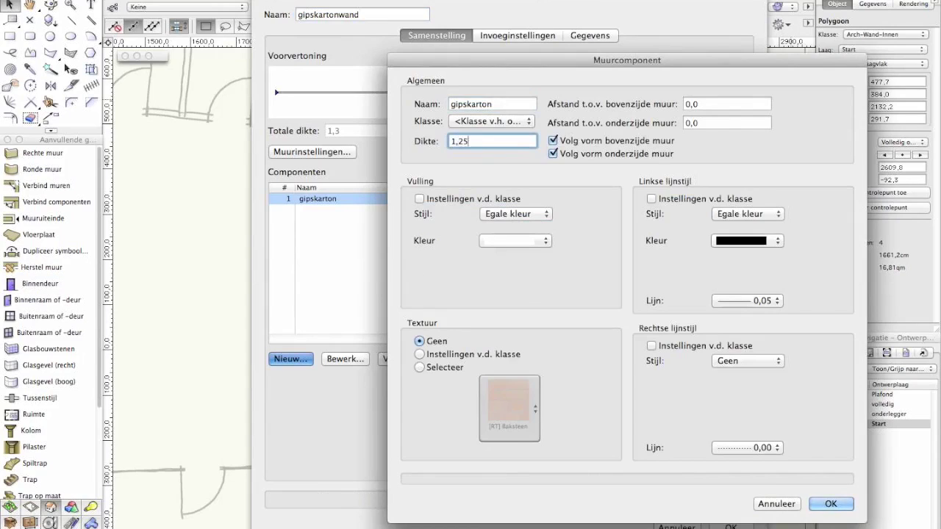
click(482, 119)
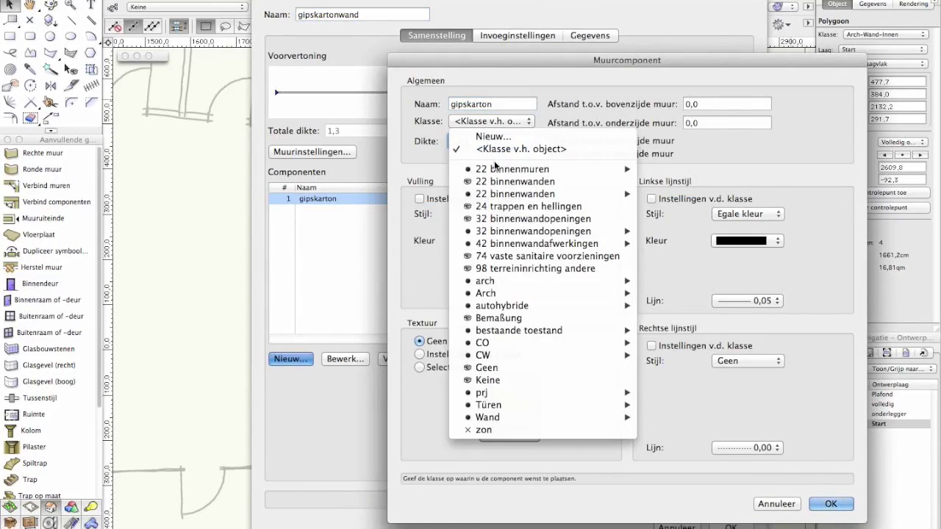
mouse_move(507, 169)
click(706, 170)
click(419, 199)
click(419, 354)
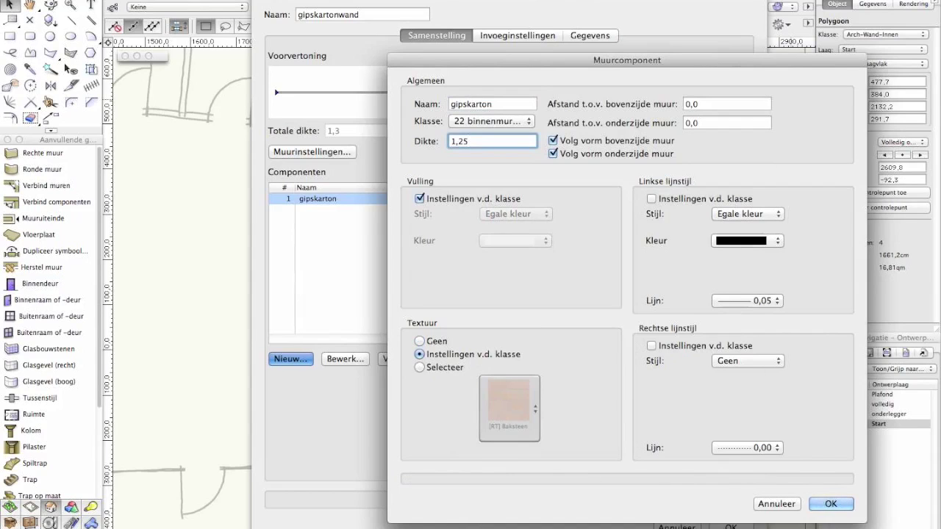
click(831, 504)
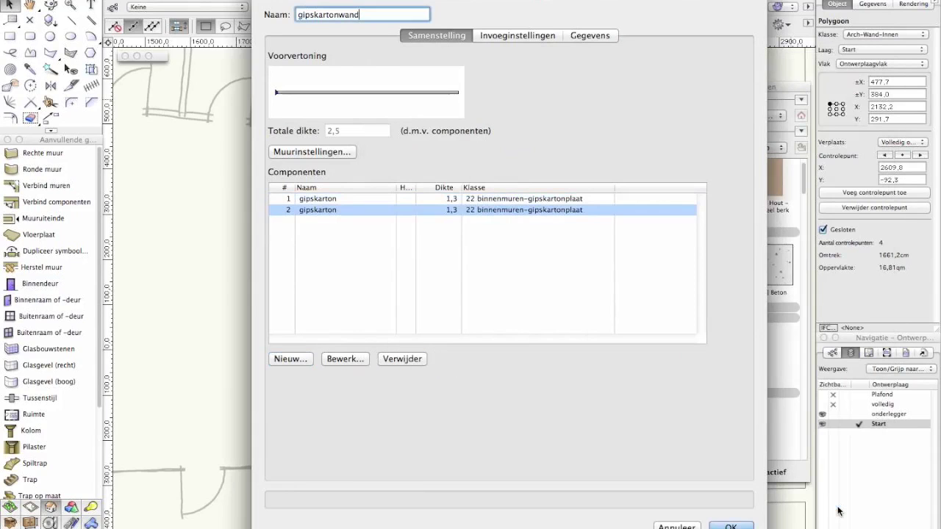
Add a component named isolatie en regelwerk, 5 cm thick, in class 22 binnenmuren-regelwerk en isolatie, with fill and texture from the class.
click(286, 360)
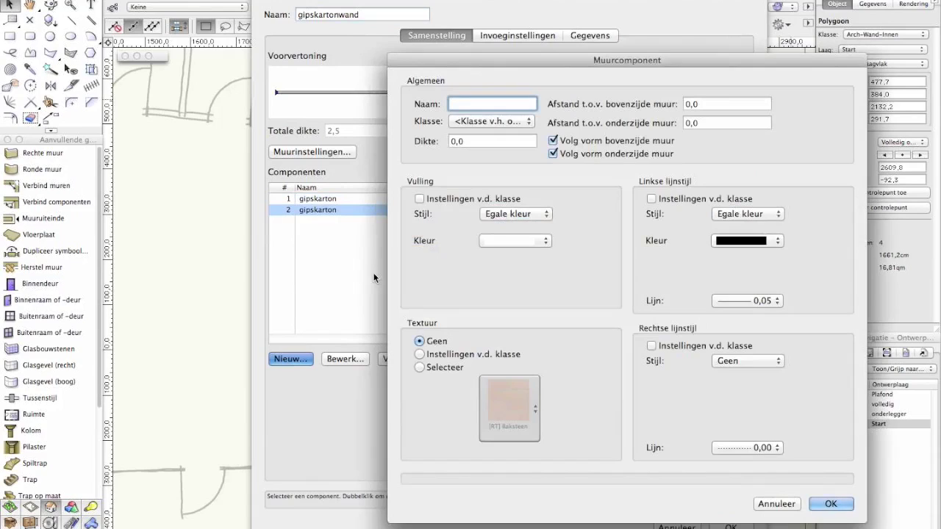
text(isolatie en regelwerk)
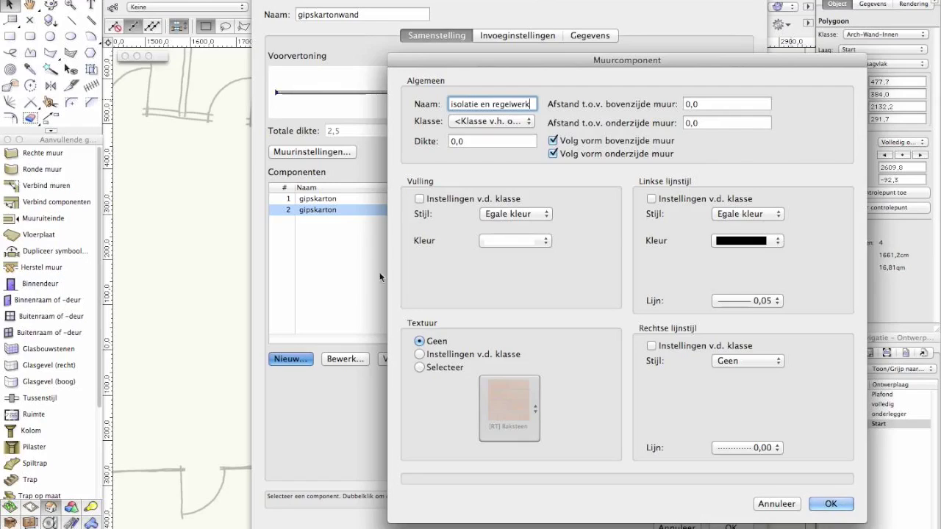
key(Tab)
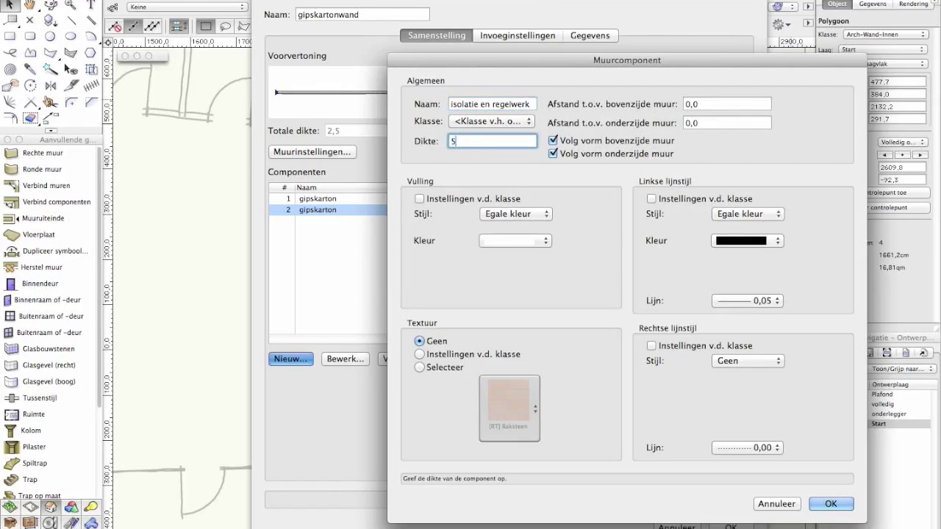
click(491, 122)
mouse_move(588, 170)
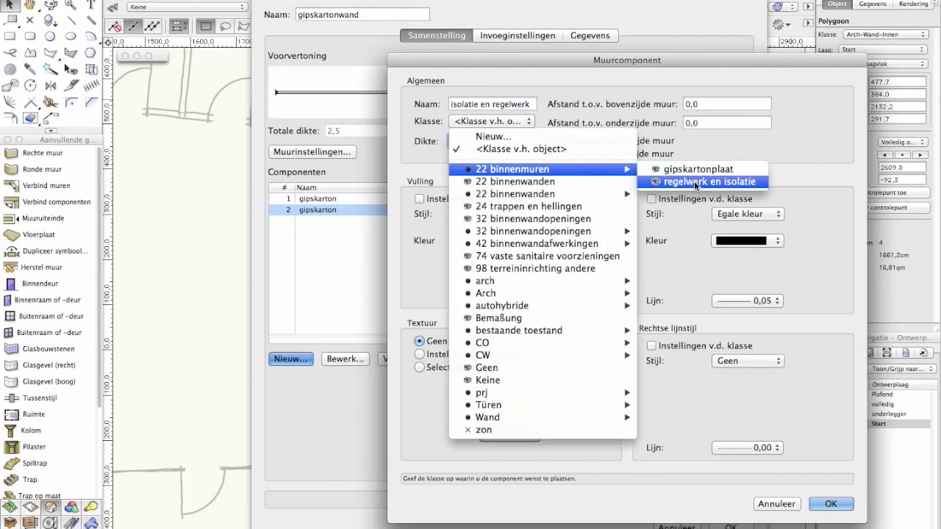
click(694, 181)
text(5)
click(419, 199)
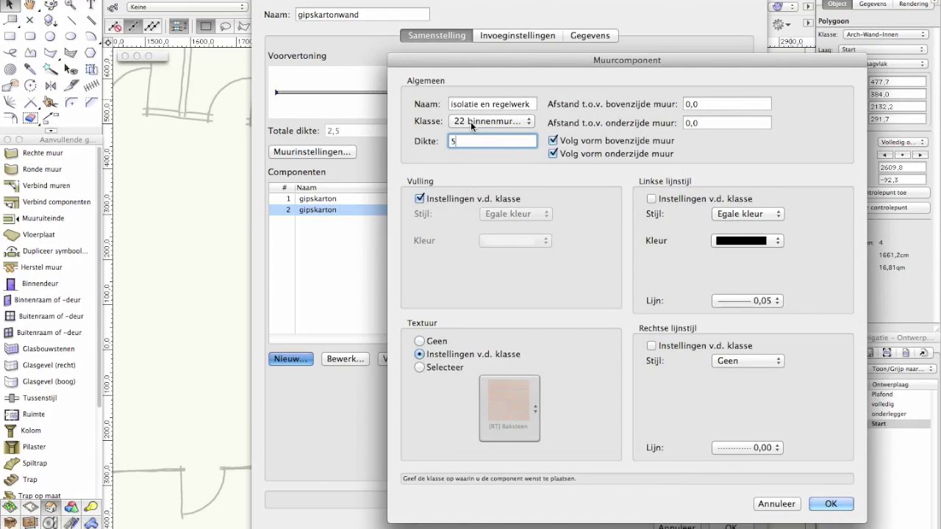
click(831, 504)
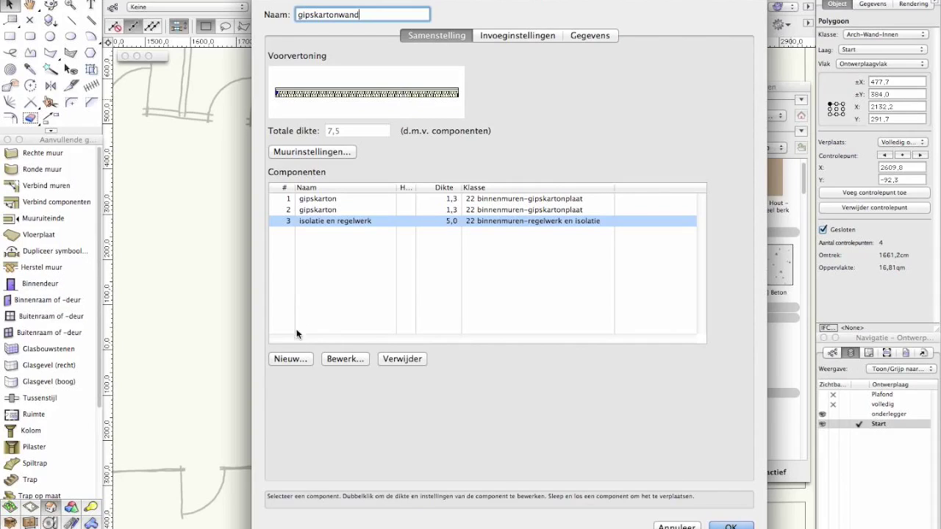
Start a fourth wall component named gipskarton and set its thickness to 1,25 cm.
click(294, 358)
text(gipskartton)
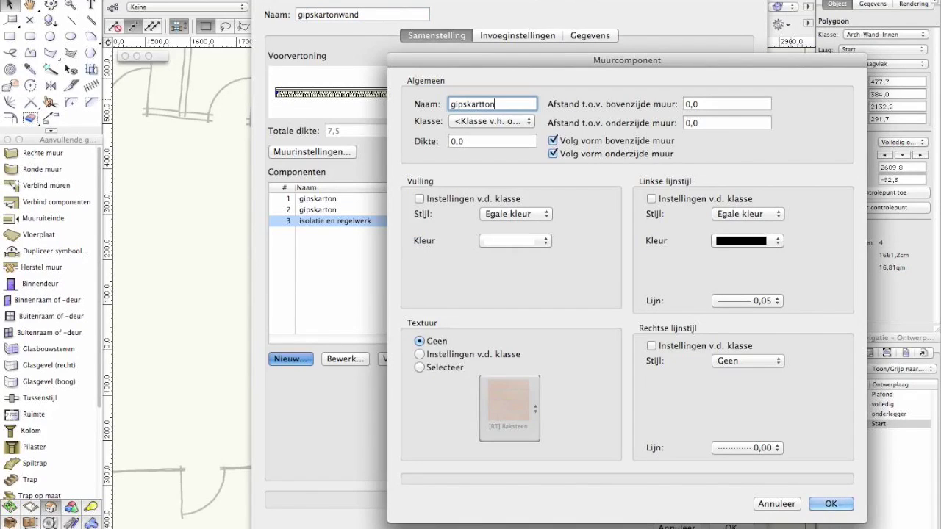
key(BackSpace)
key(BackSpace)
key(BackSpace)
text(on)
key(Tab)
text(1,25)
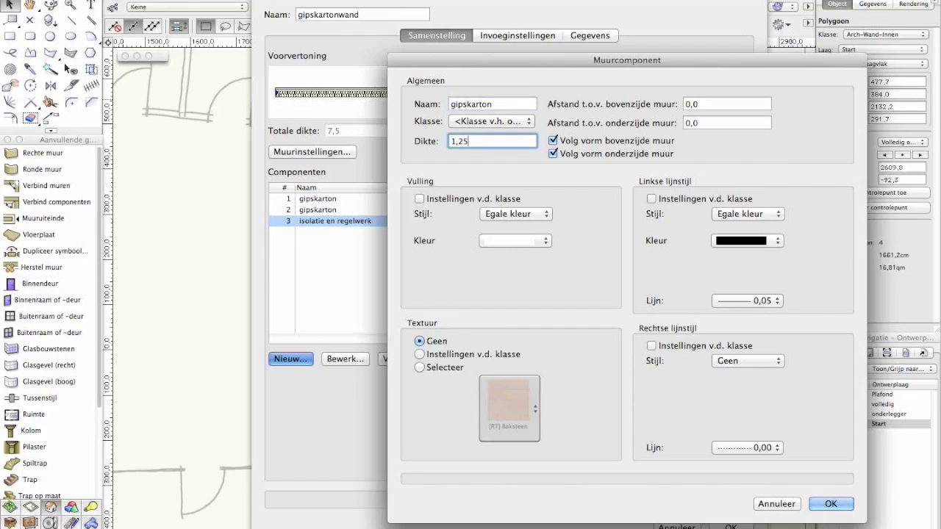
Assign the fourth component to class 22 binnenmuren-gipskartonplaat and let its fill and texture follow the class.
click(499, 121)
mouse_move(613, 170)
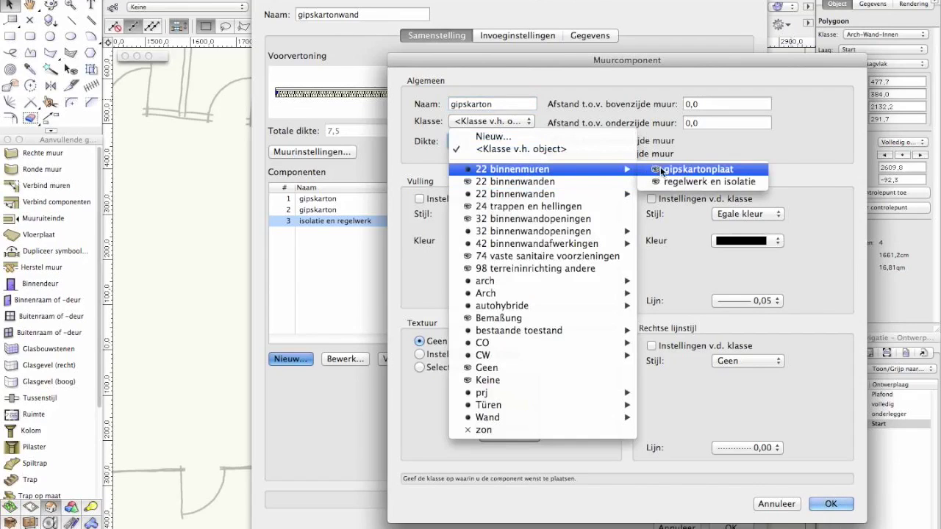
click(695, 169)
click(420, 198)
click(444, 355)
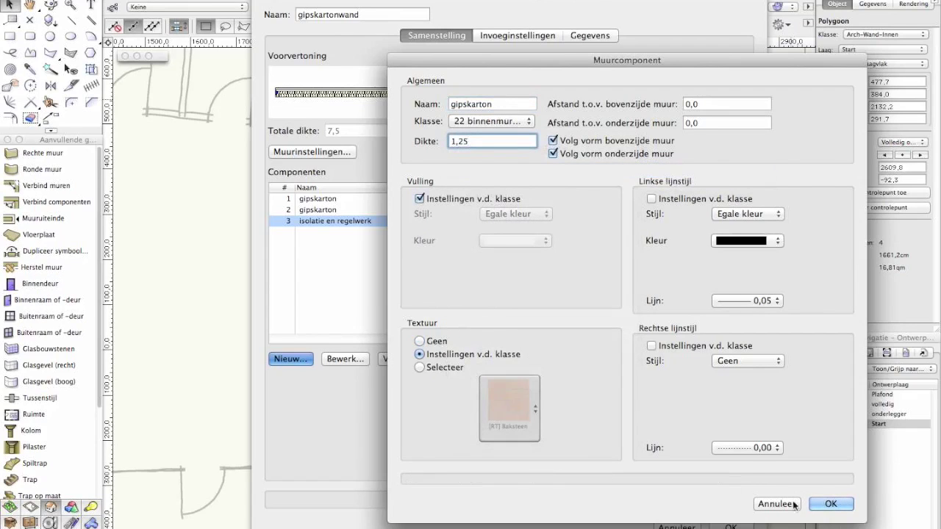
click(831, 504)
Add a fifth component, gipskarton, 1,25 cm thick, with class 22 binnenmuren-gipskartonplaat and class-based fill and texture, and save the wall style.
click(288, 360)
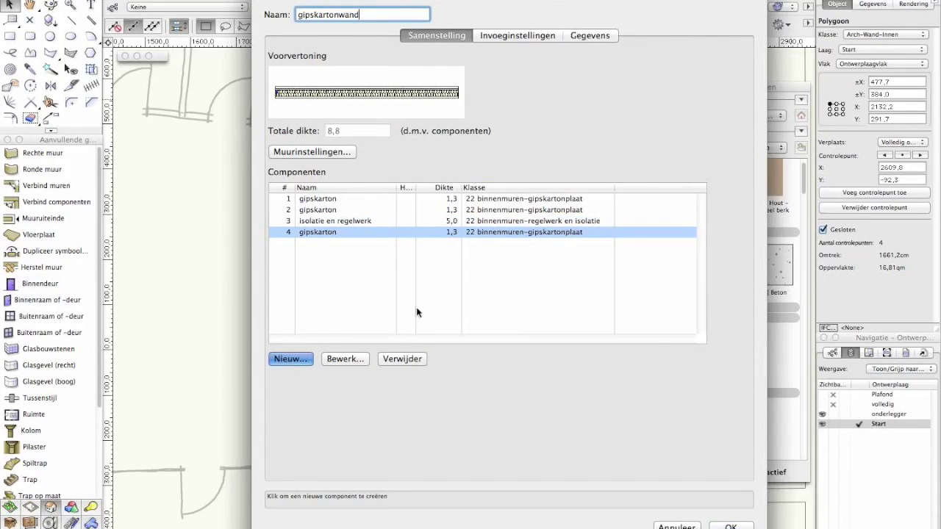
text(gipskarton)
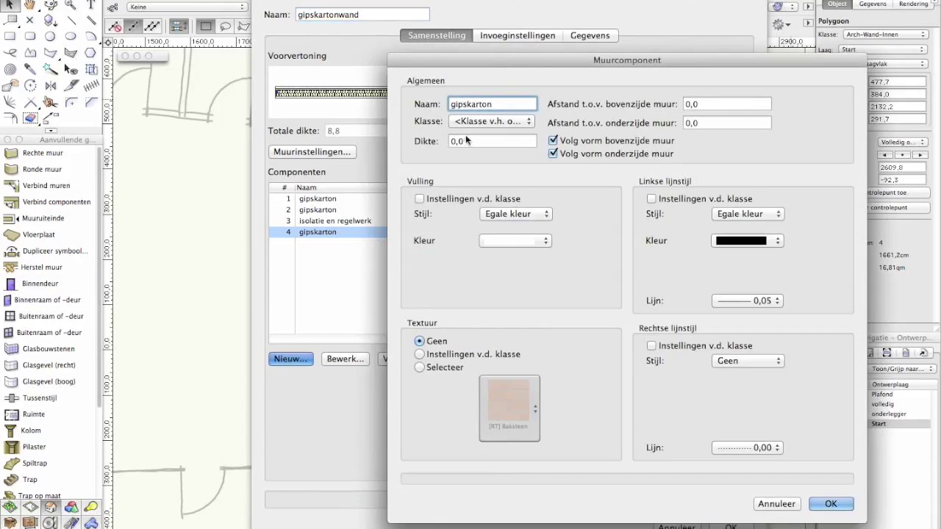
key(Tab)
text(1,25)
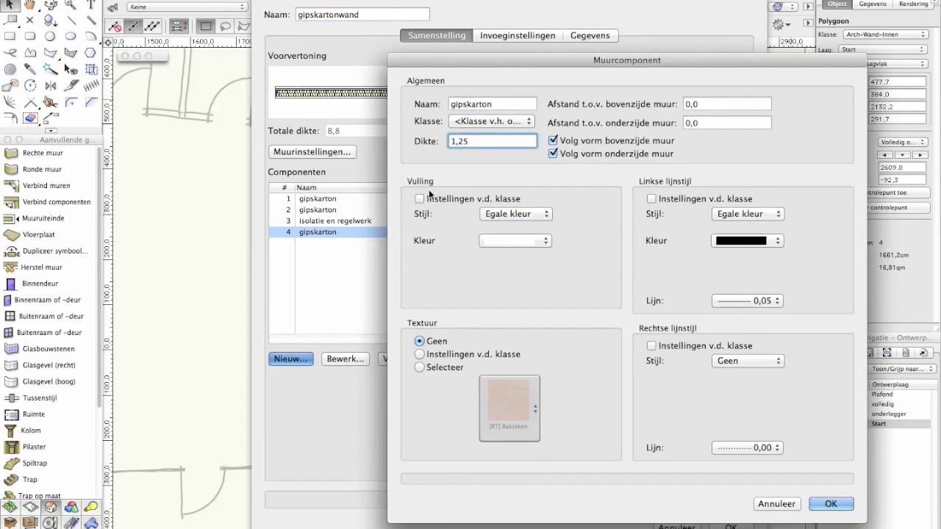
click(492, 121)
mouse_move(626, 166)
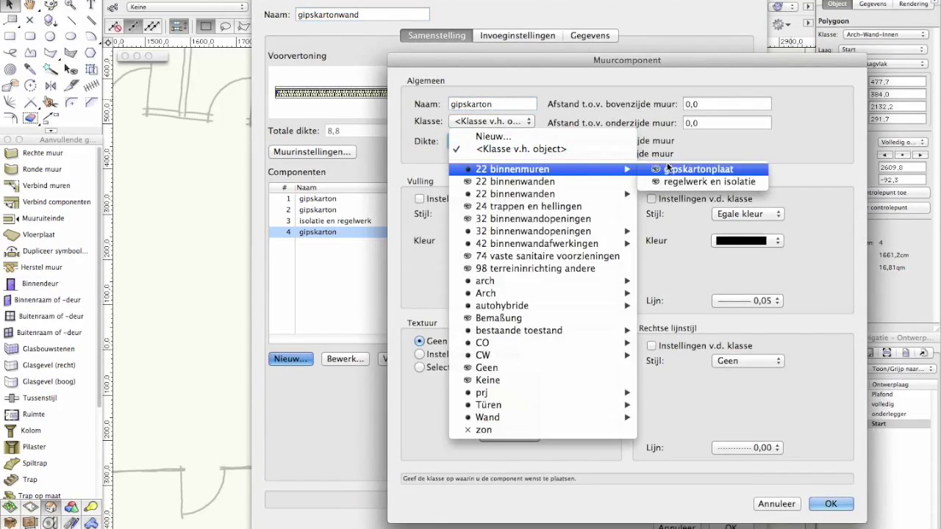
click(699, 169)
click(439, 354)
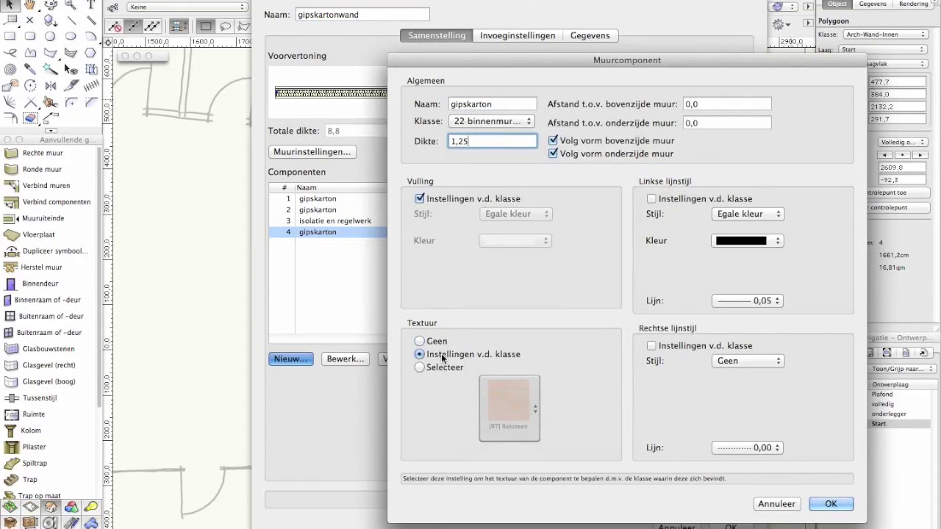
click(831, 504)
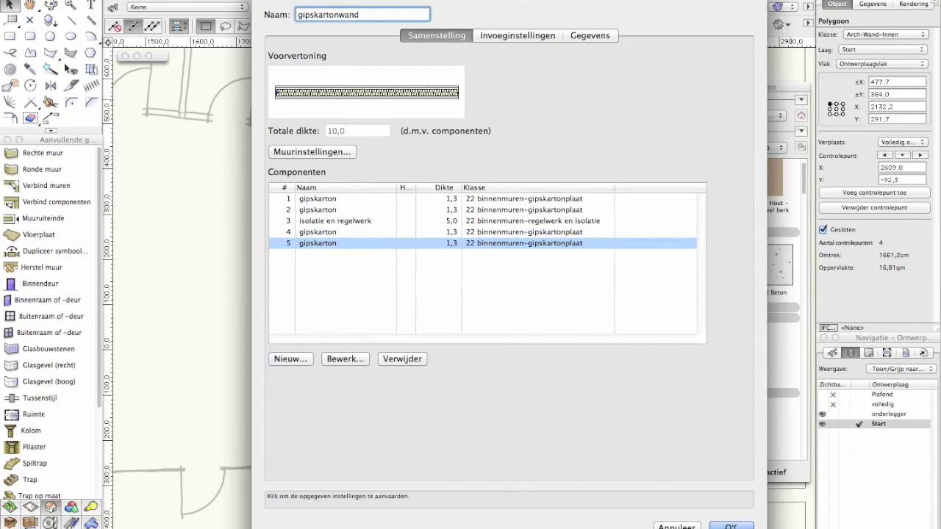
key(Return)
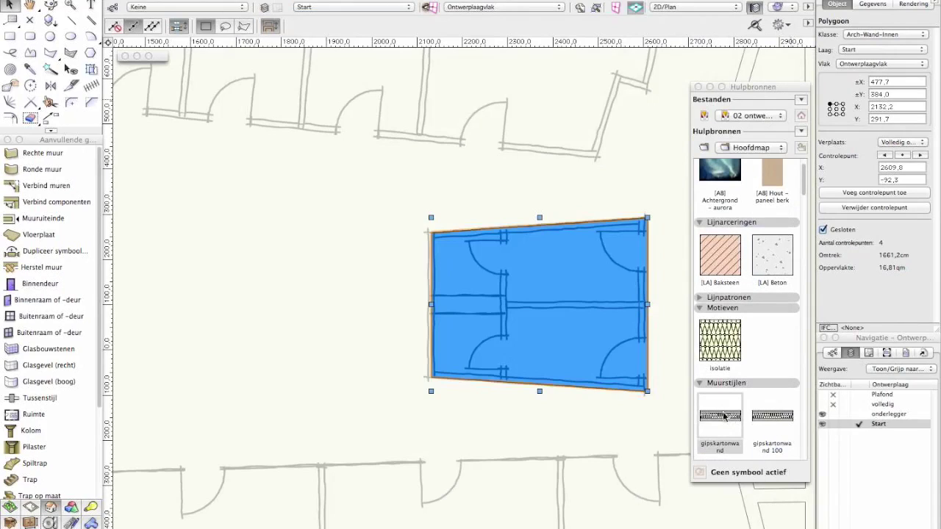
Reopen the gipskartonwand wall style from the resources to review its component build-up, and close it again.
click(718, 425)
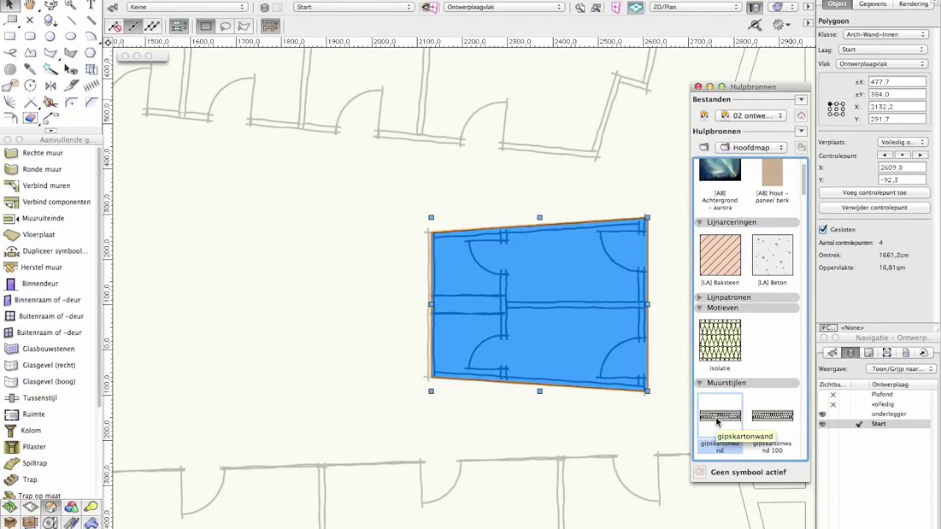
right_click(722, 414)
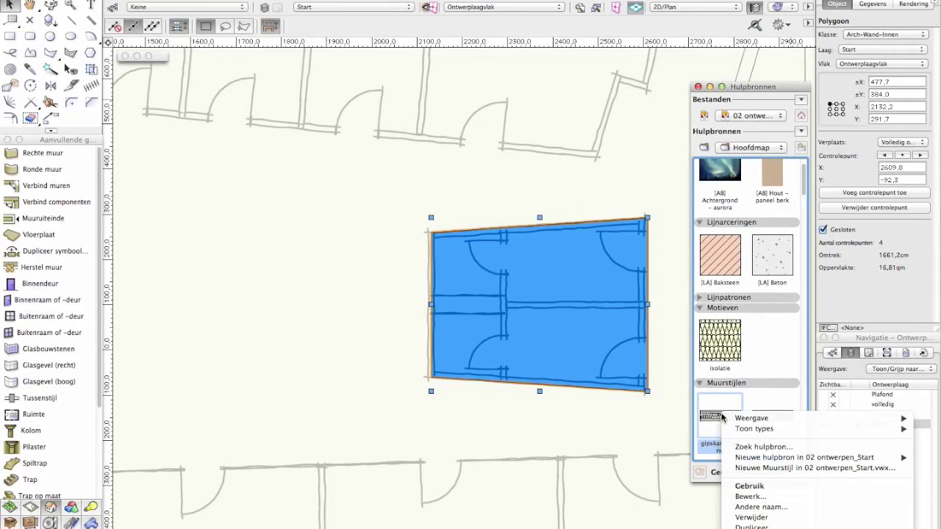
click(750, 497)
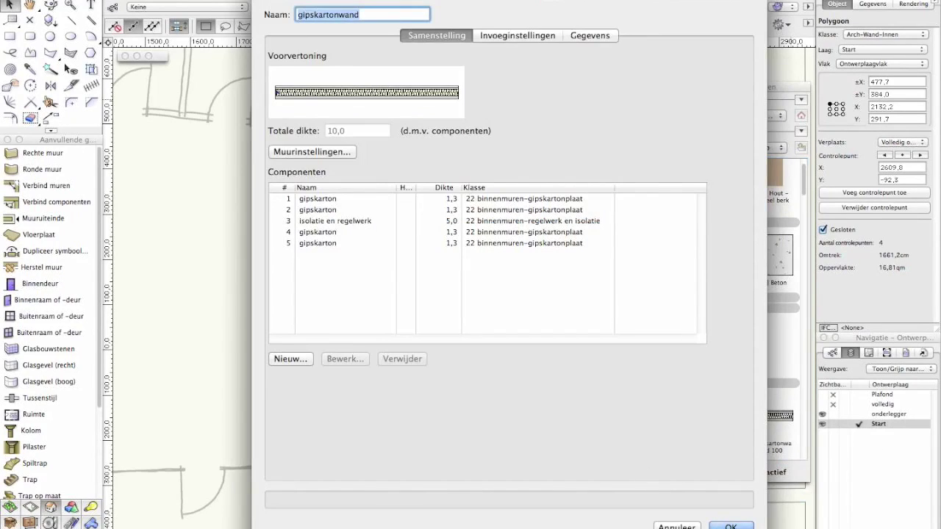
click(731, 526)
click(771, 355)
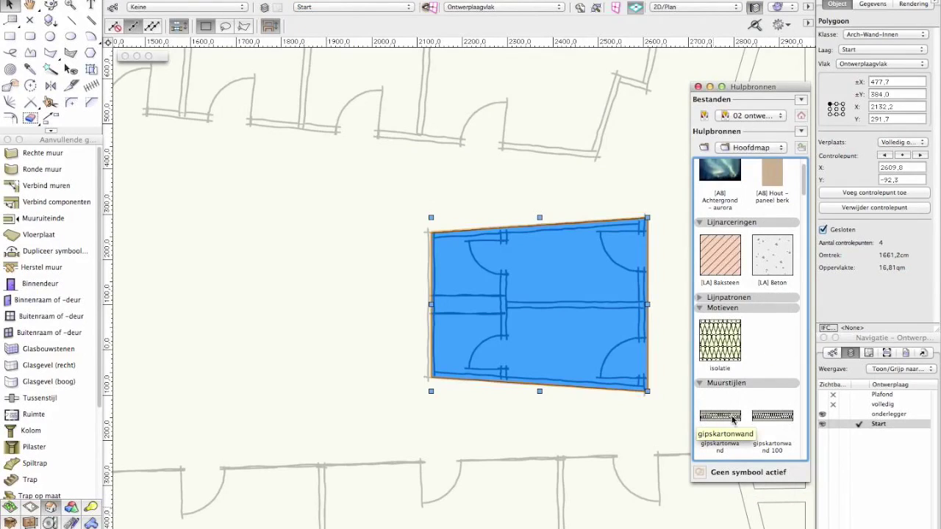
Examine the fill pattern and the wall textures set for the class 22 binnenmuren-regelwerk en isolatie, and leave its settings by cancelling.
click(834, 354)
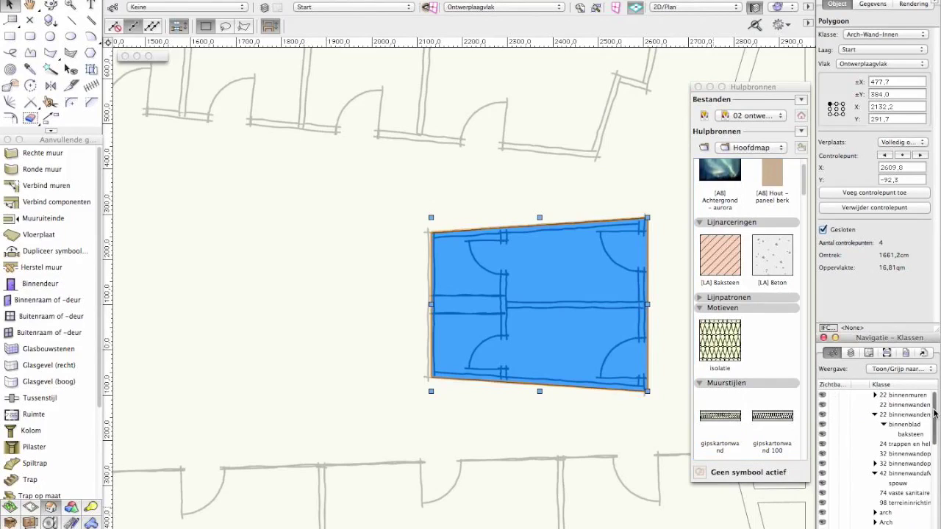
click(875, 396)
click(902, 418)
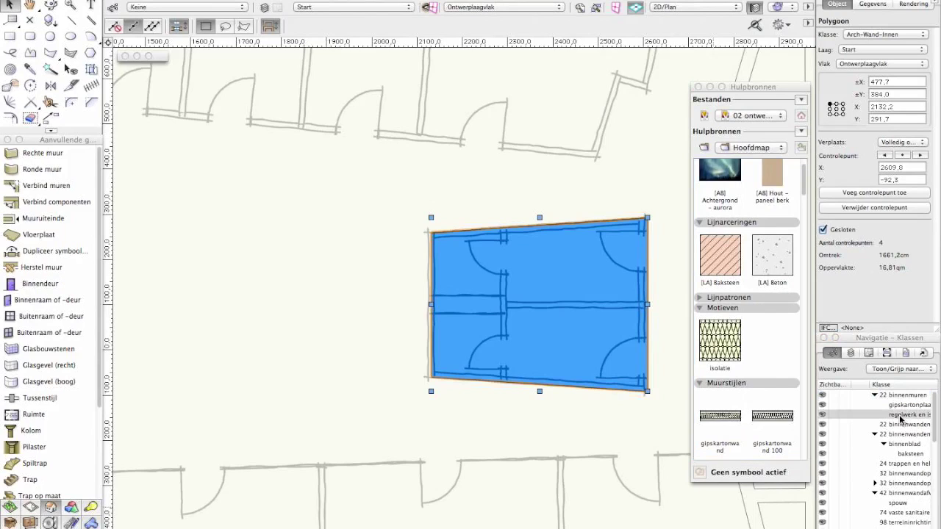
right_click(901, 417)
click(924, 431)
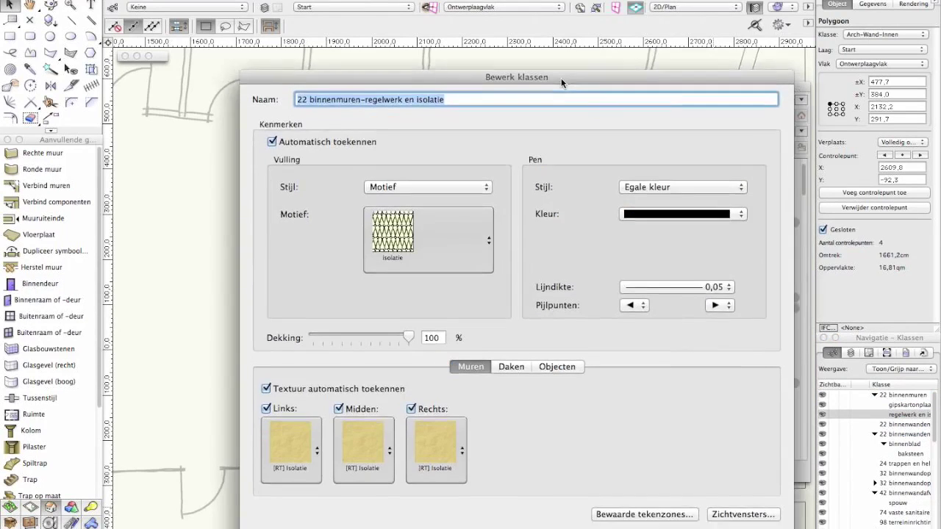
drag(561, 86, 546, 10)
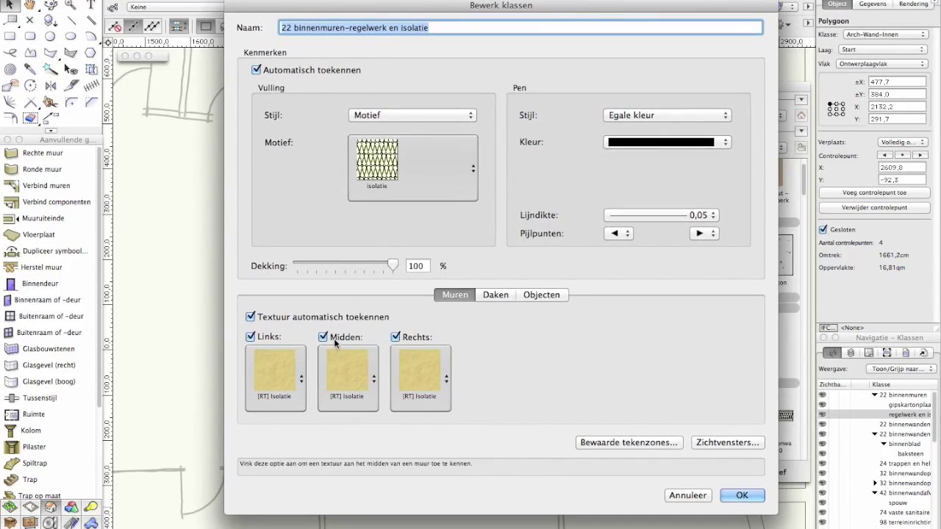
click(278, 368)
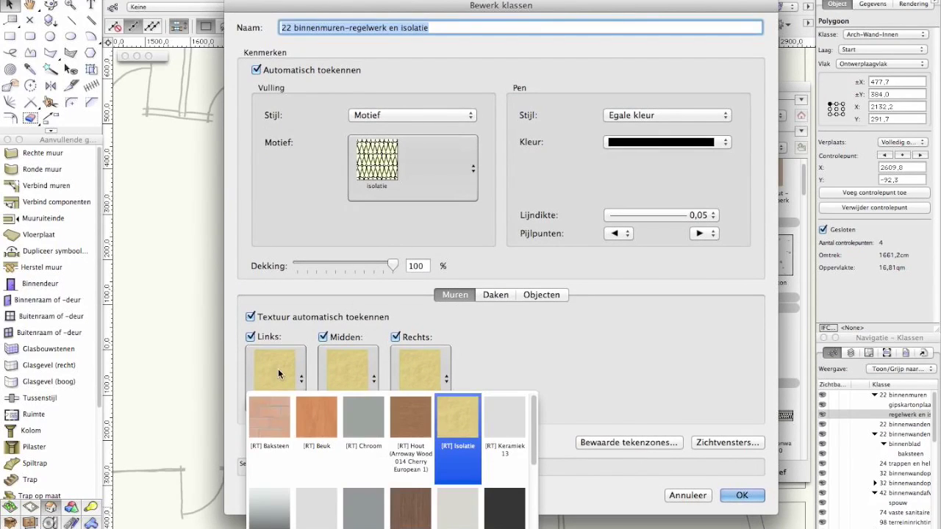
click(462, 418)
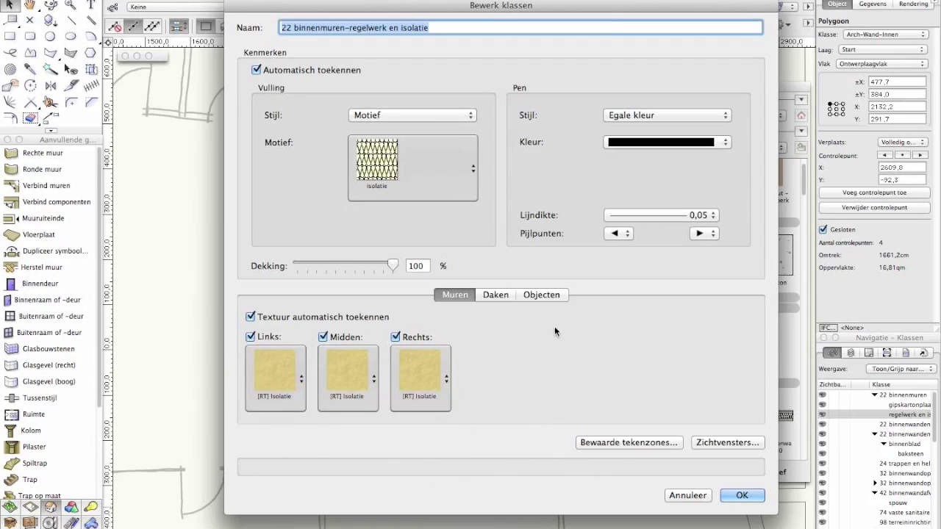
click(701, 499)
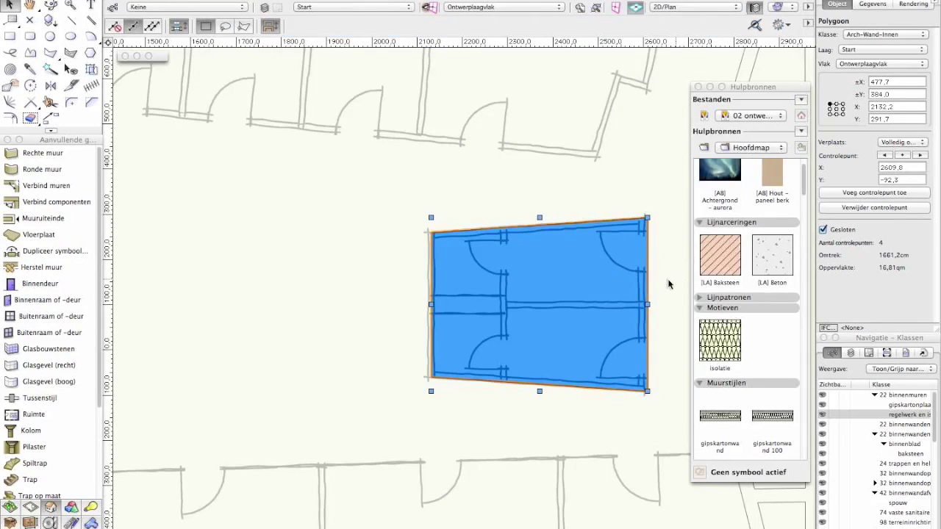
Set gipskartonwand 100 as the wall style for drawing straight walls.
scroll(665, 281, up, 3)
key(space)
scroll(530, 265, up, 3)
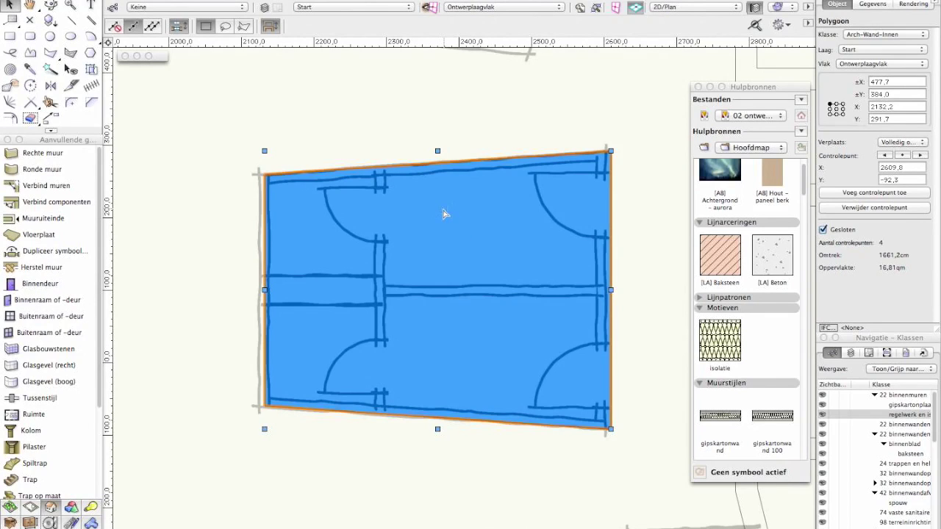
right_click(447, 214)
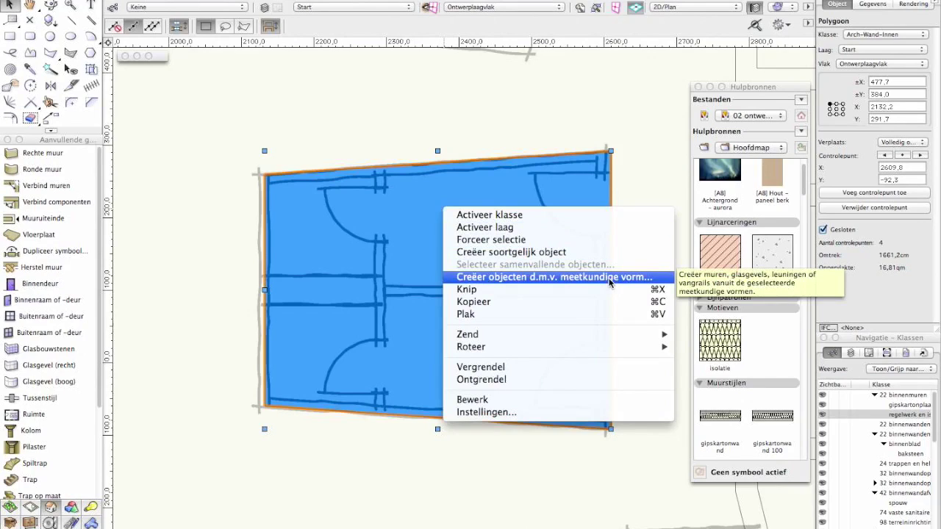
click(660, 180)
click(43, 153)
click(315, 28)
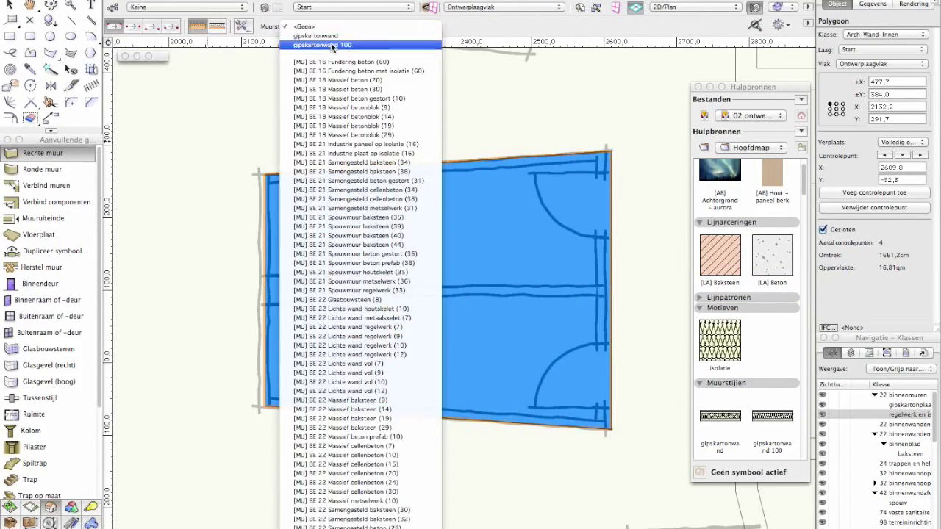
click(322, 44)
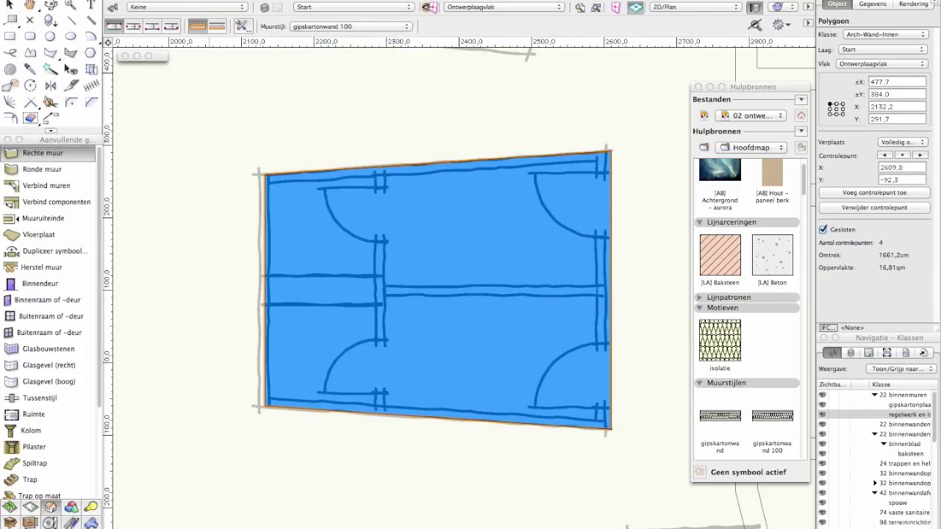
key(x)
click(412, 239)
Create objects of type Muur from the selected polygon, using the Rechterrand insertion line and keeping the original shape.
click(61, 153)
key(x)
click(527, 250)
right_click(482, 210)
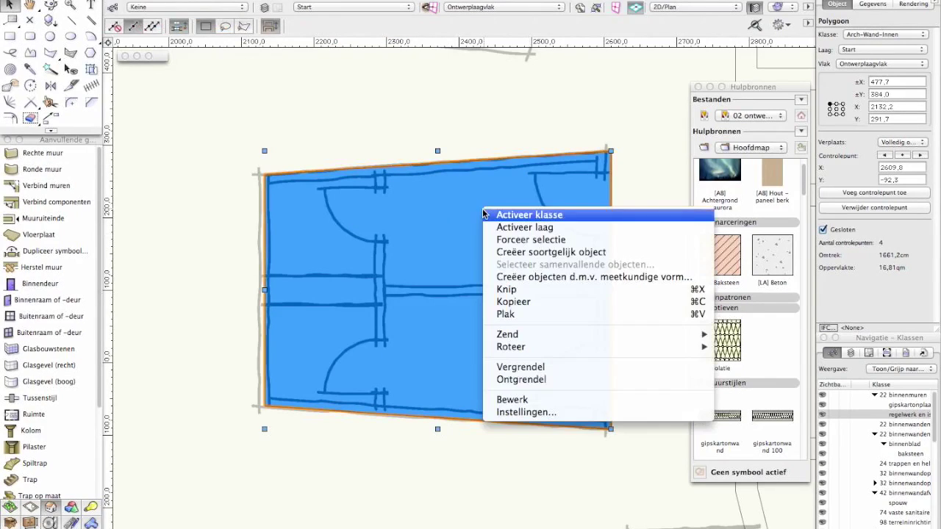
click(537, 279)
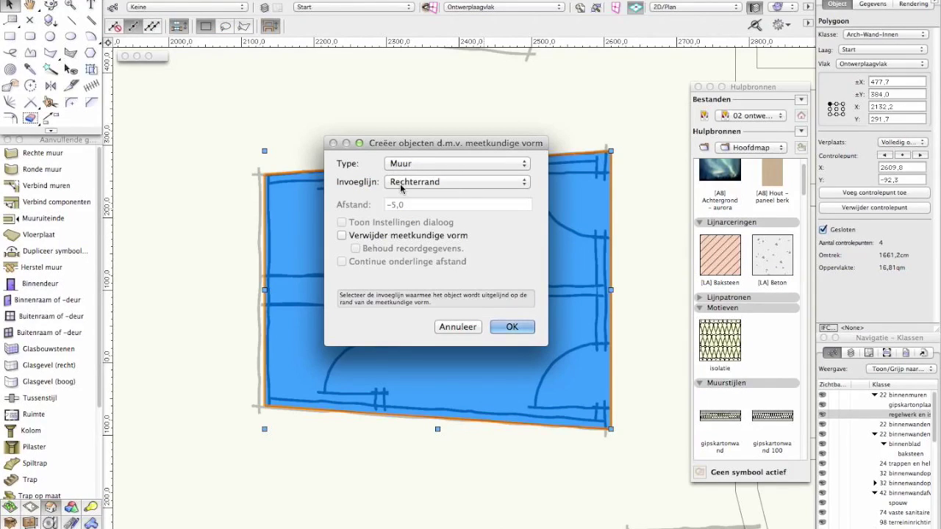
click(511, 329)
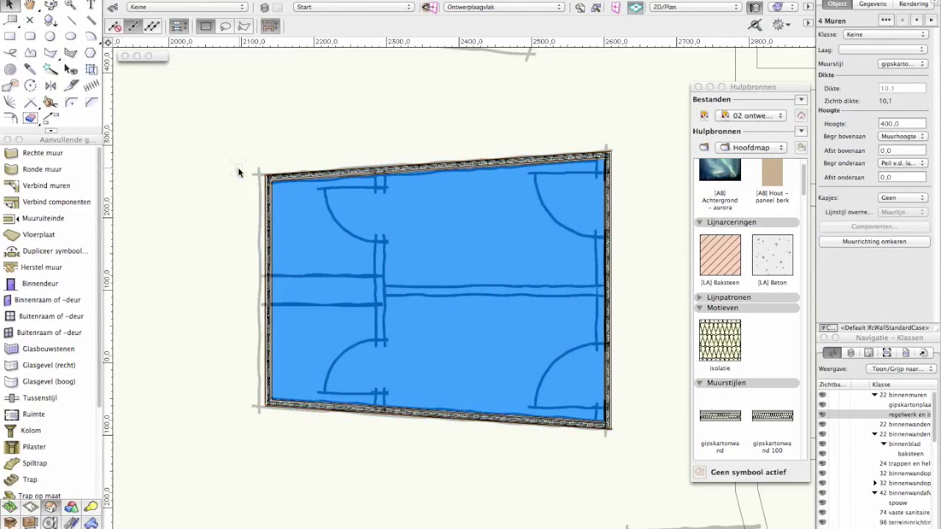
Change the fill colour of the polygon inside the new walls to white and deselect it.
scroll(237, 172, up, 2)
click(288, 173)
scroll(289, 173, up, 2)
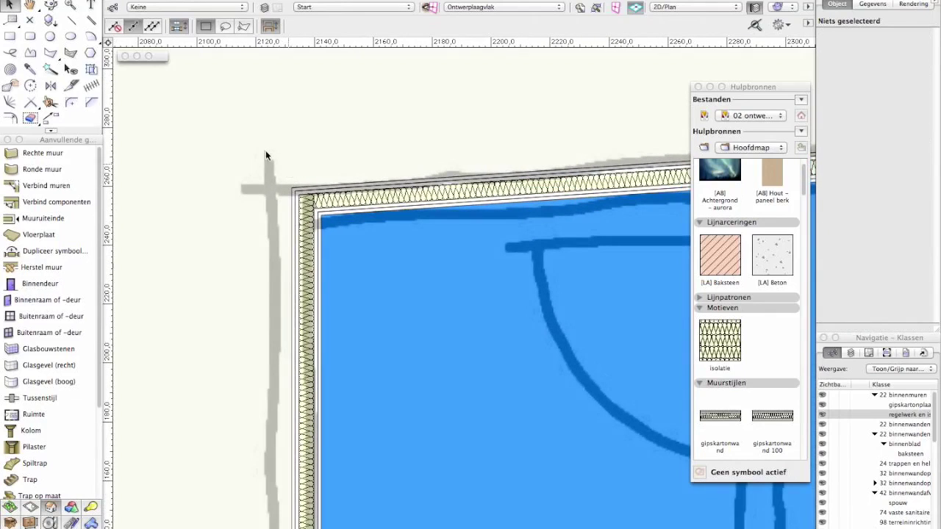
click(433, 268)
click(138, 56)
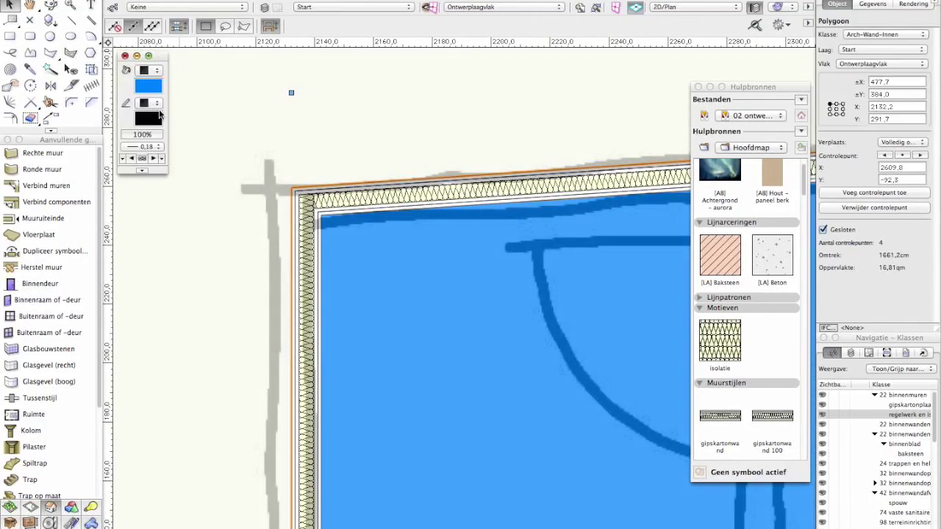
click(147, 87)
click(144, 142)
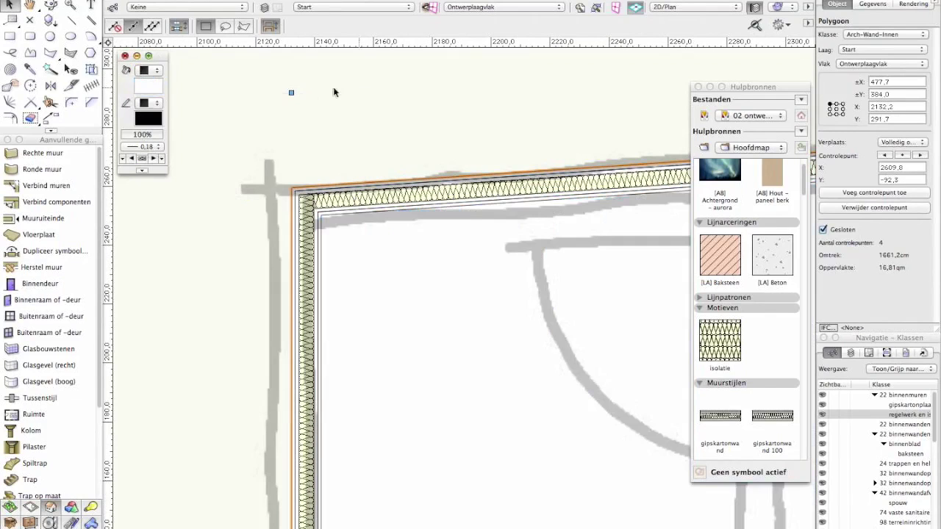
click(289, 96)
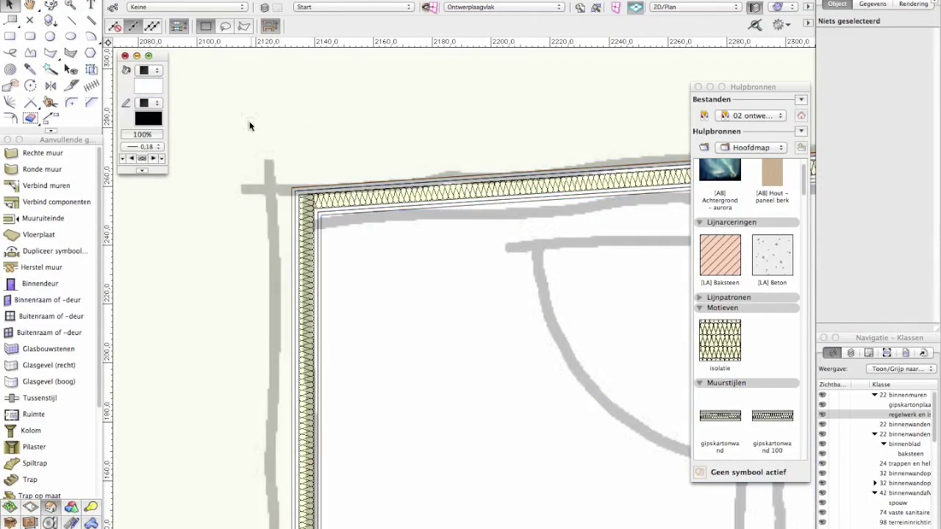
scroll(251, 125, down, 5)
key(space)
drag(500, 160, 482, 178)
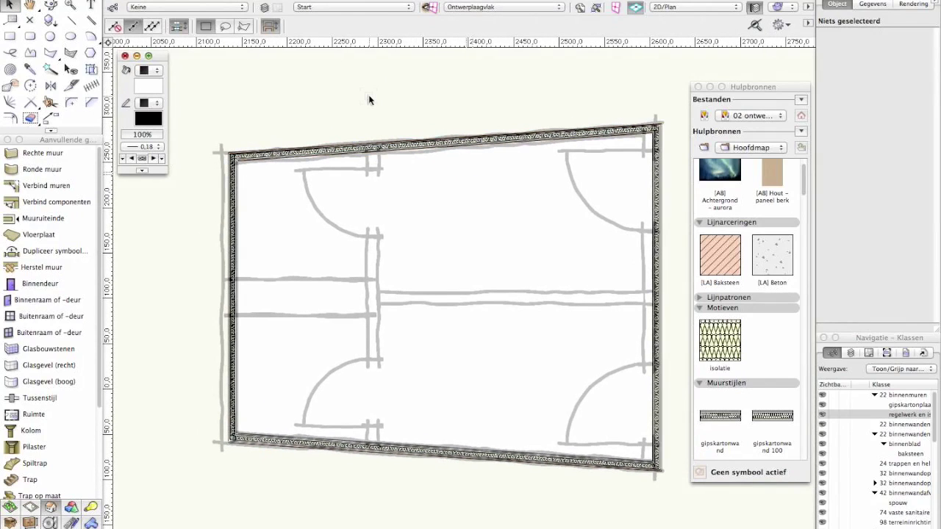